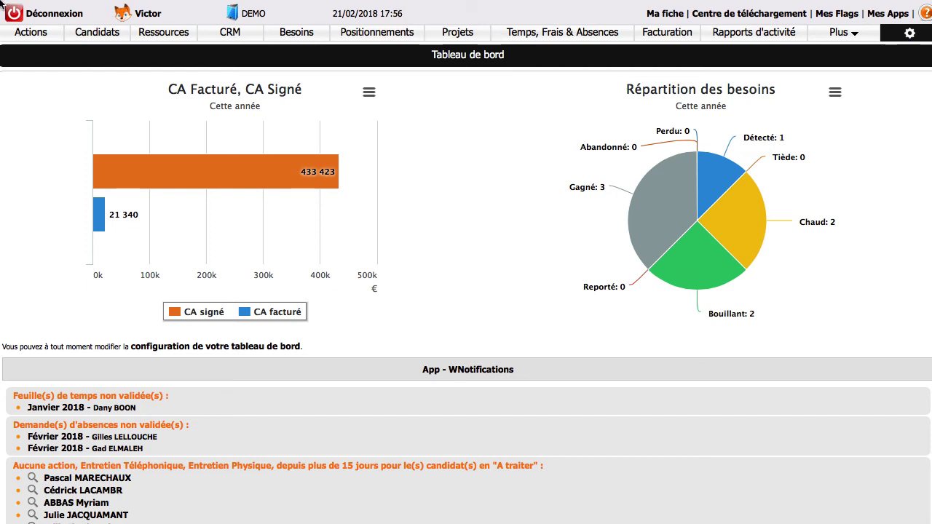
- Search the CRM for the company "alceo" and display the projects of its Directeur Technique contact
click(229, 34)
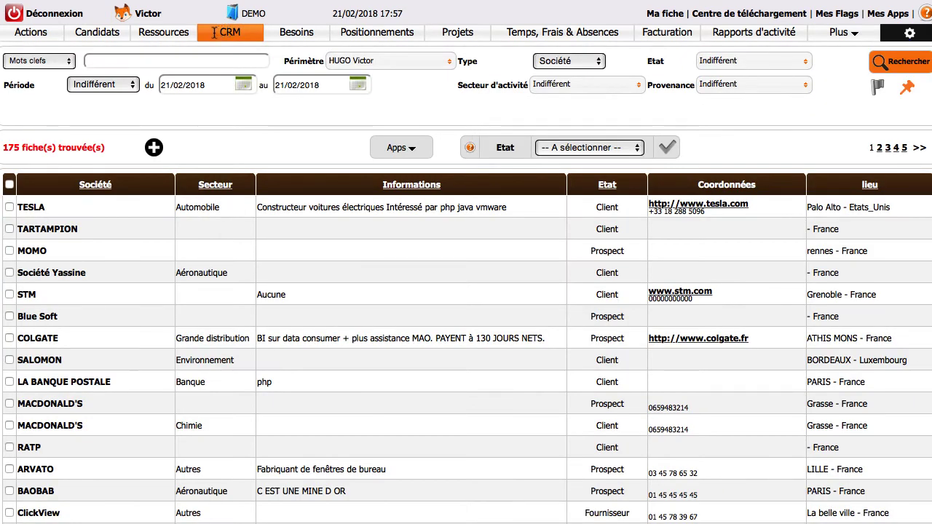
click(196, 61)
text(alceo)
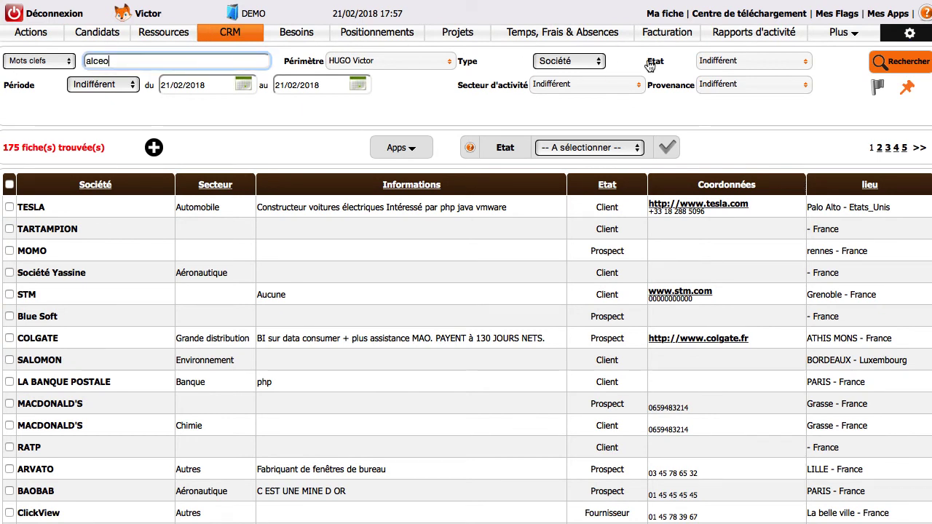
click(905, 62)
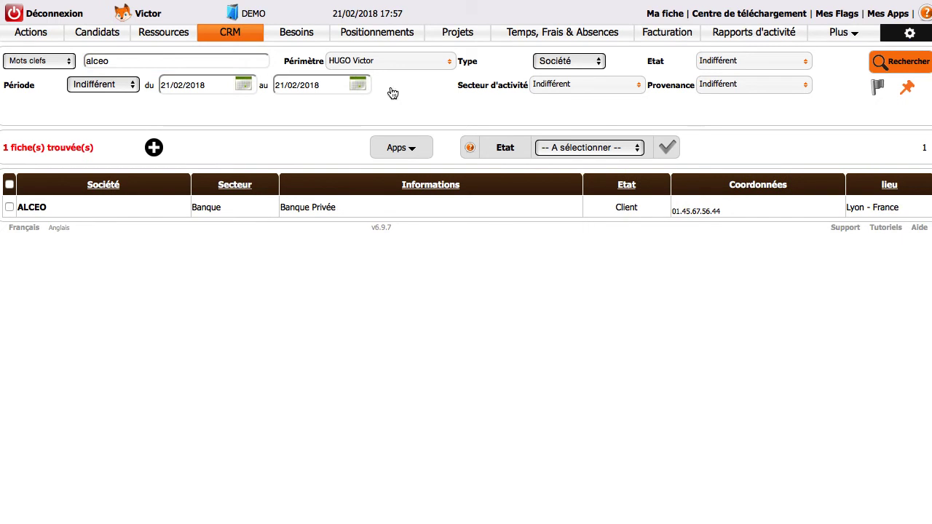
click(153, 212)
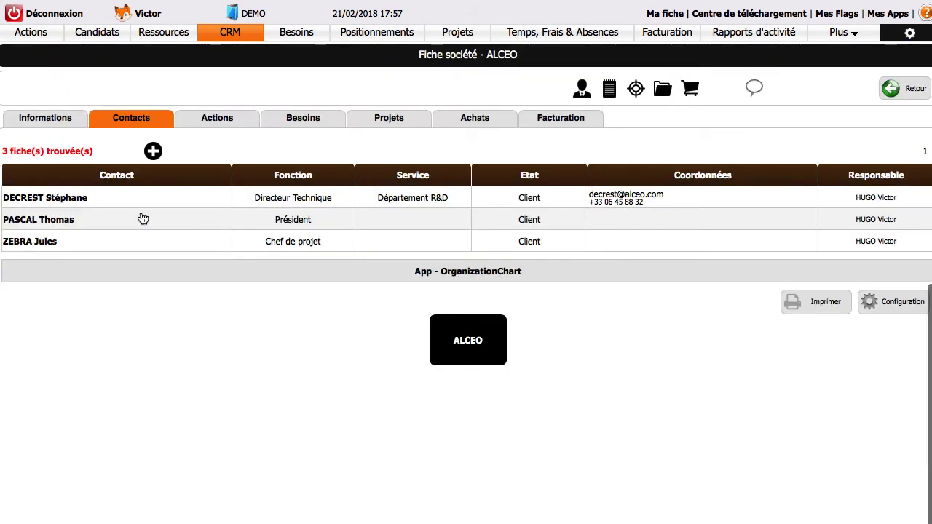
click(139, 206)
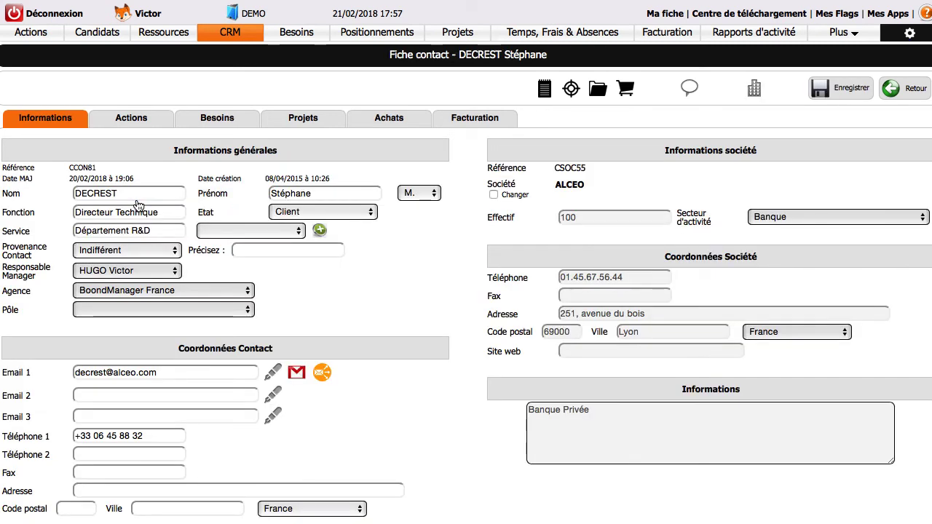
click(293, 121)
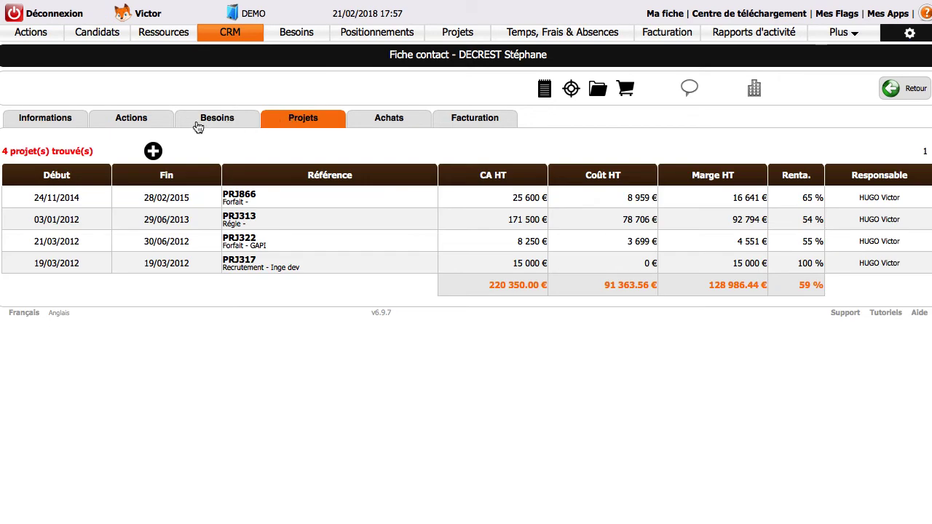
- Create a new project for this contact titled "gestion du changement" with the project type Forfait
click(153, 152)
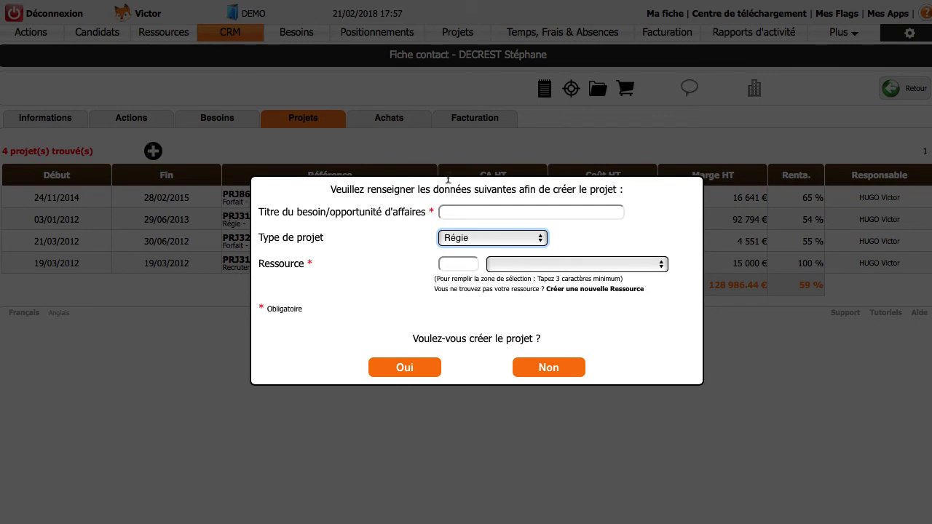
click(480, 210)
text(gestion du changement)
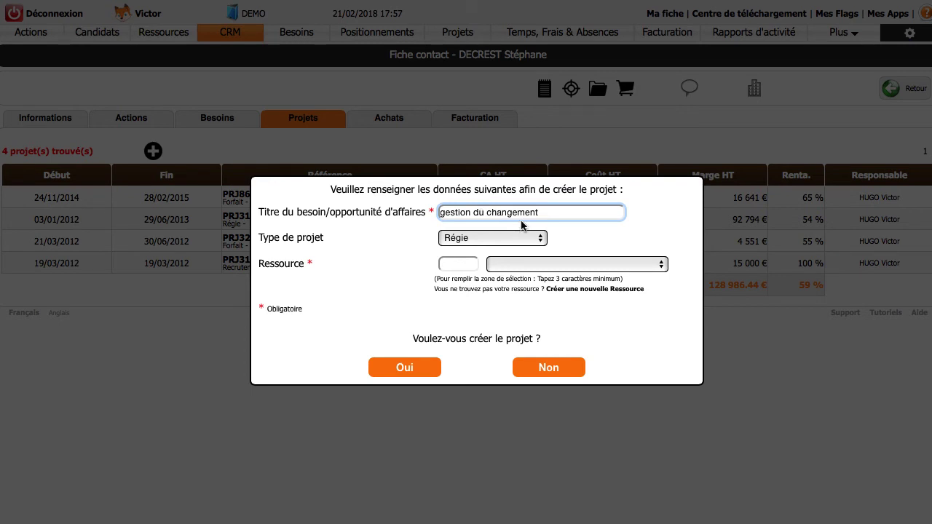
click(528, 241)
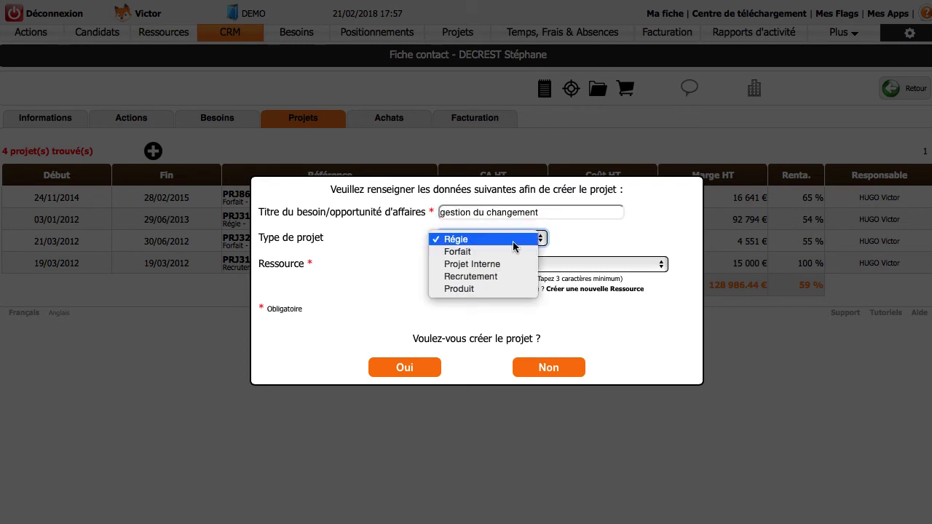
click(512, 252)
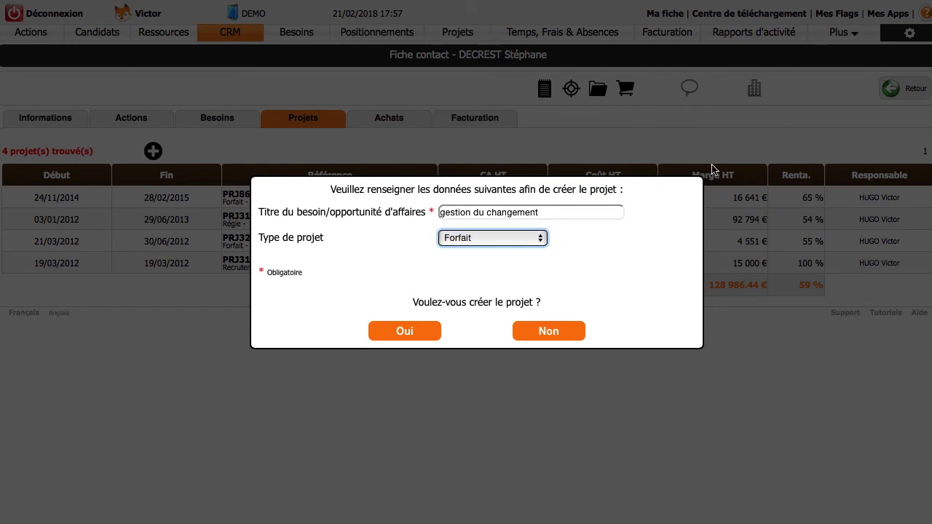
click(405, 331)
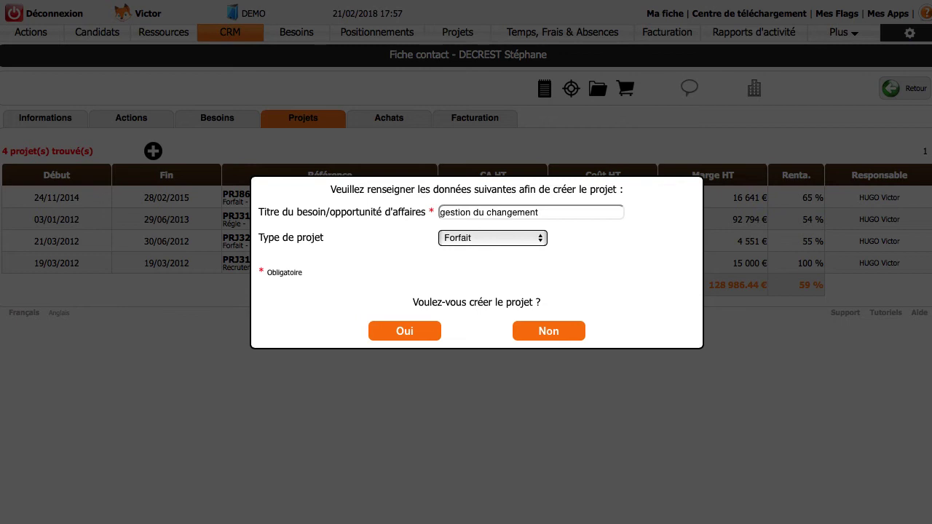
key(Tab)
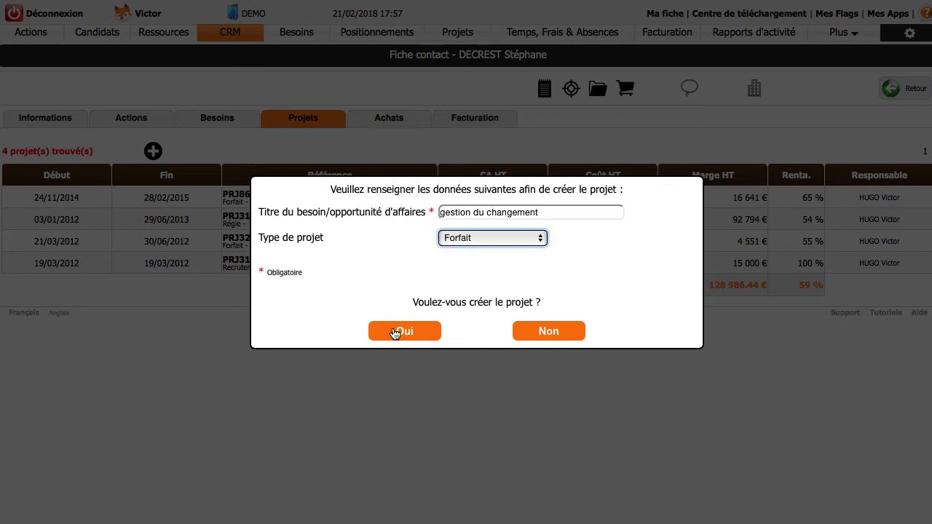
click(406, 332)
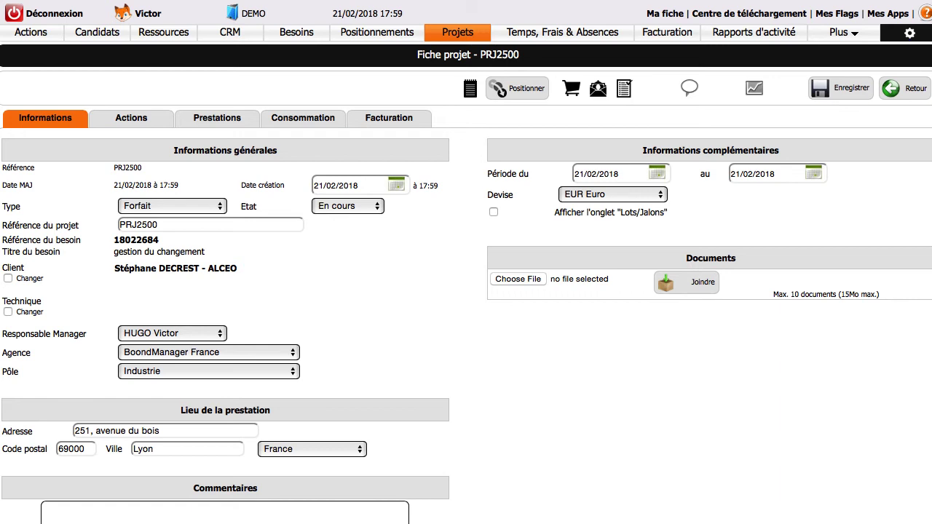
- Set the project reference to "gestion du changement" and check the responsible manager and agency choices
double_click(156, 227)
text(gestion du changement)
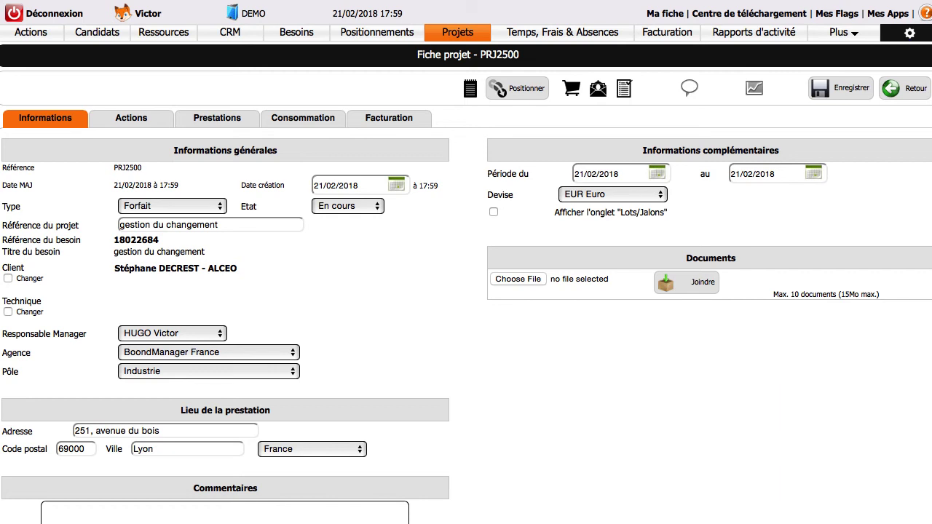
click(187, 334)
click(187, 336)
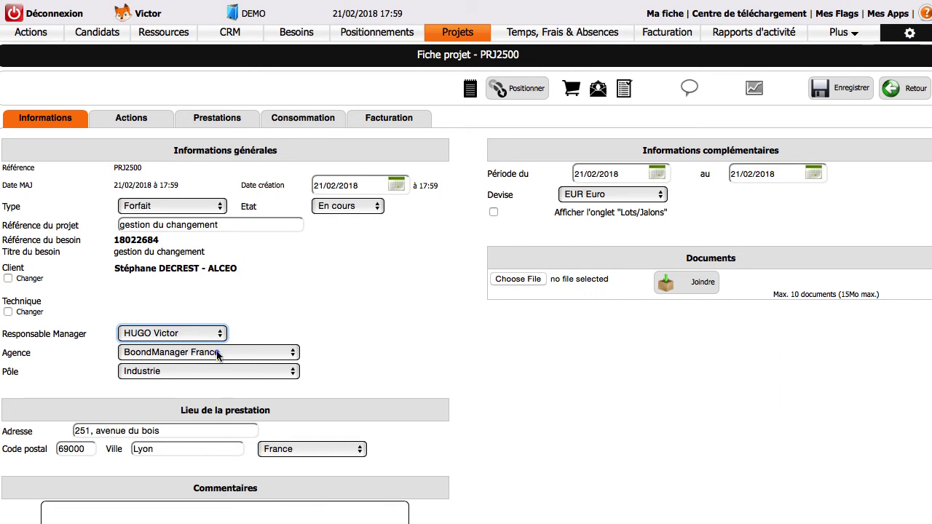
click(217, 354)
click(217, 354)
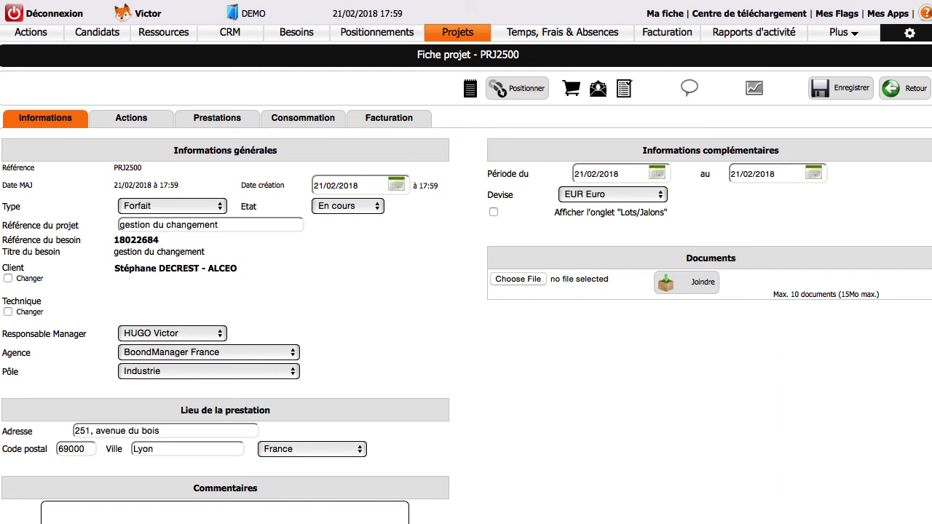
- Set the project period's end date to 30/06/2018 and save the project record
click(812, 172)
click(811, 172)
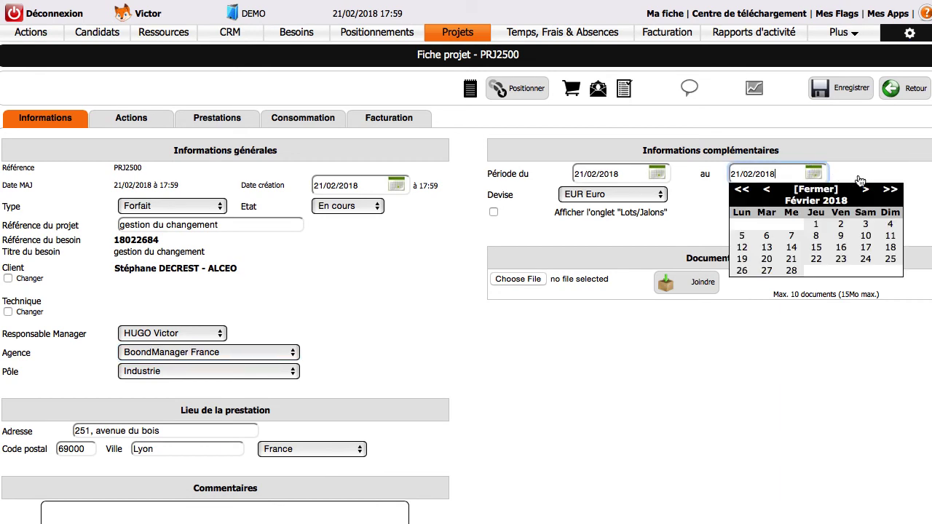
click(867, 190)
click(867, 189)
click(867, 190)
click(867, 189)
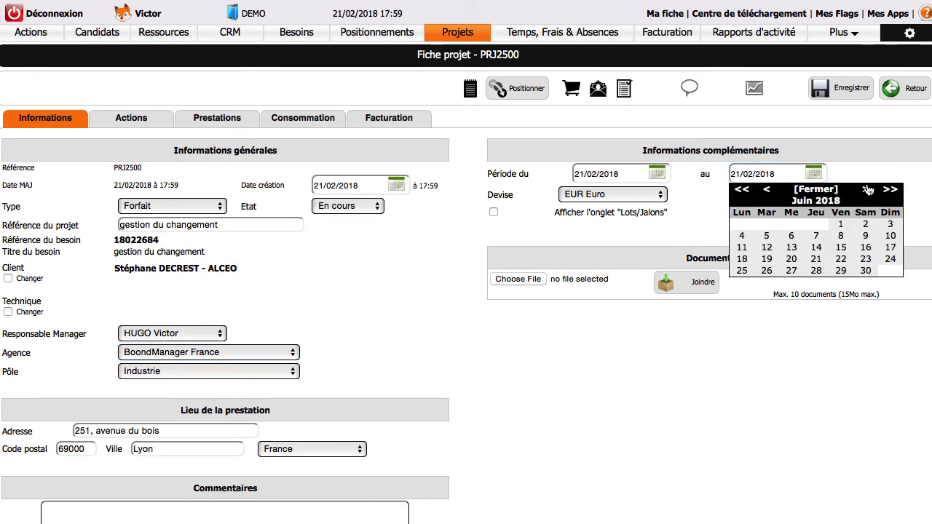
click(866, 271)
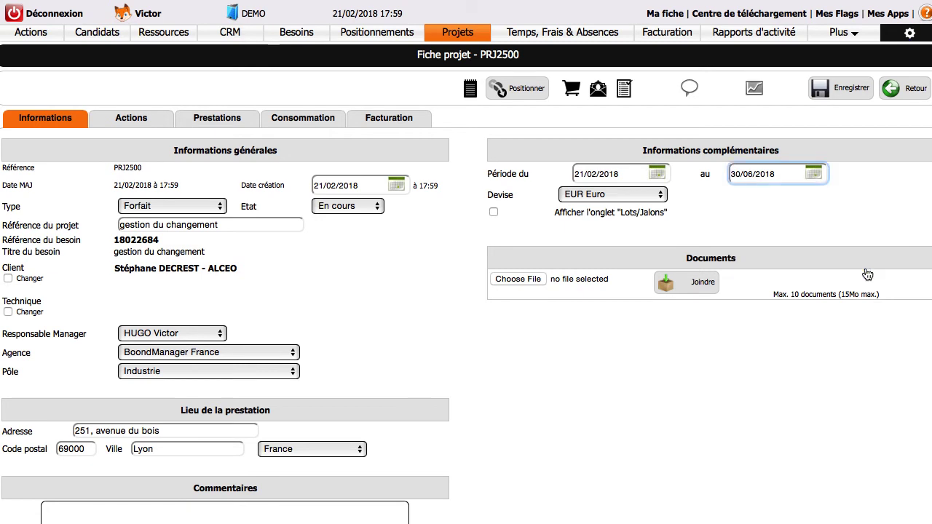
click(819, 89)
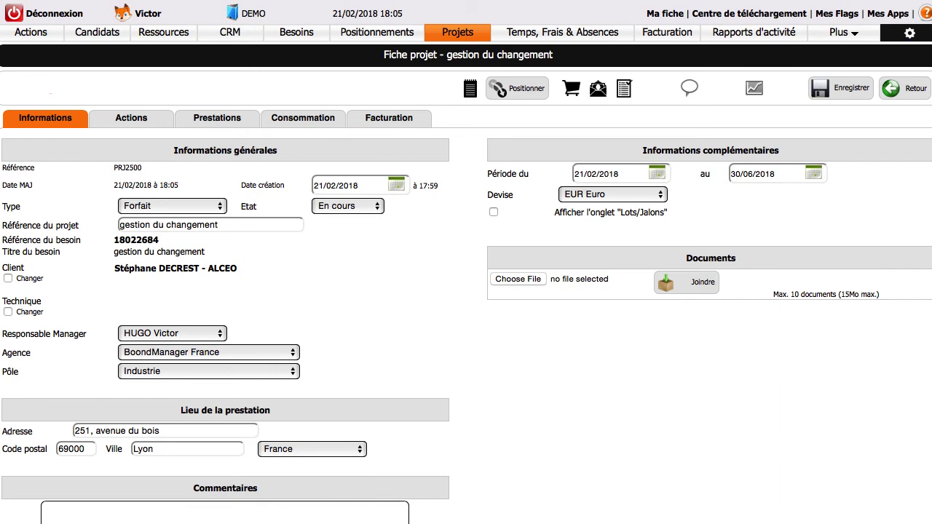
- Start assigning resources to the project's prestations and search the resources with the perimeter set to Indifférent
click(230, 121)
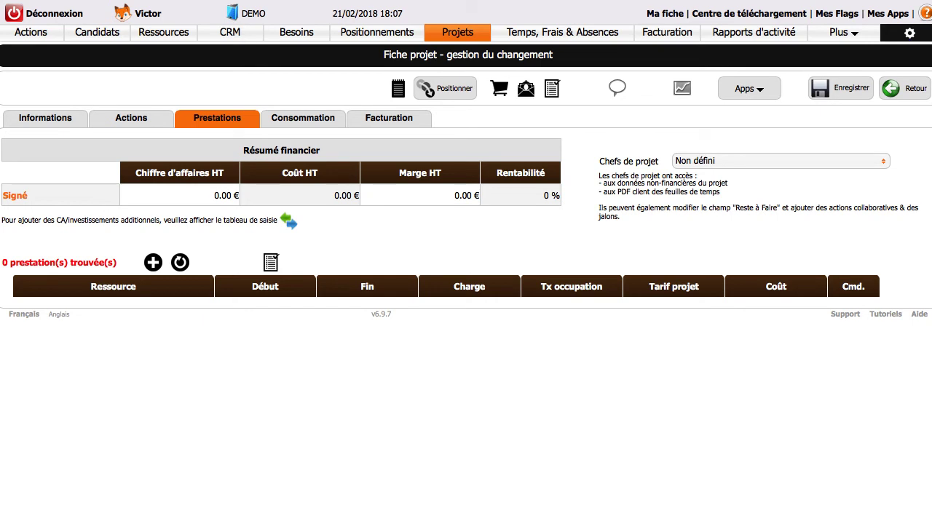
click(153, 266)
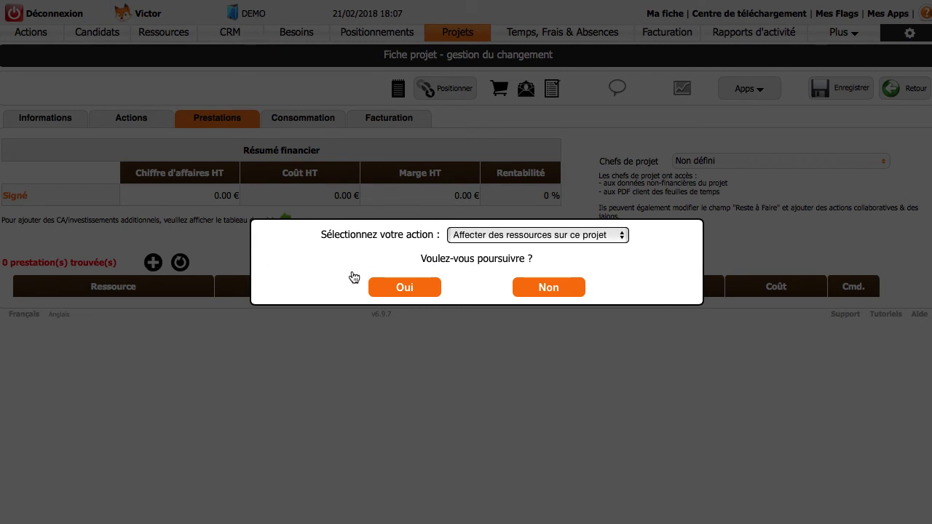
click(398, 290)
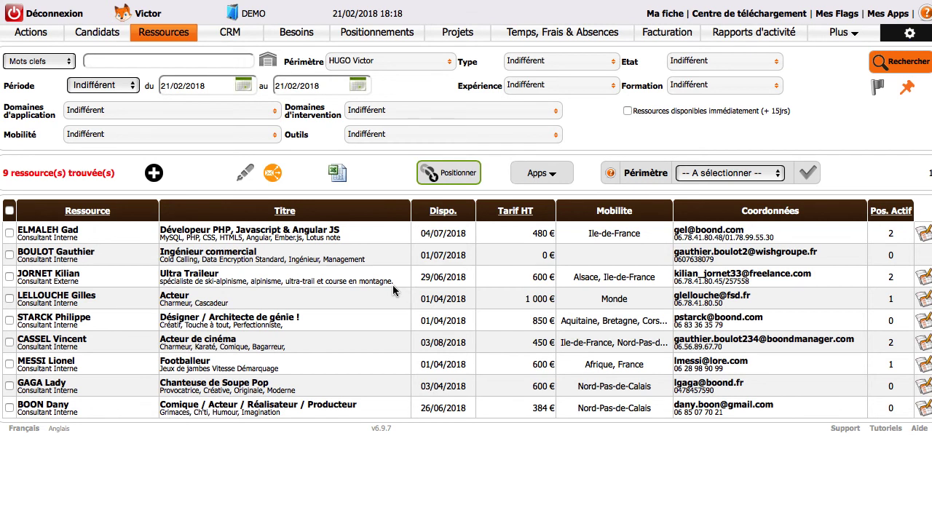
click(376, 63)
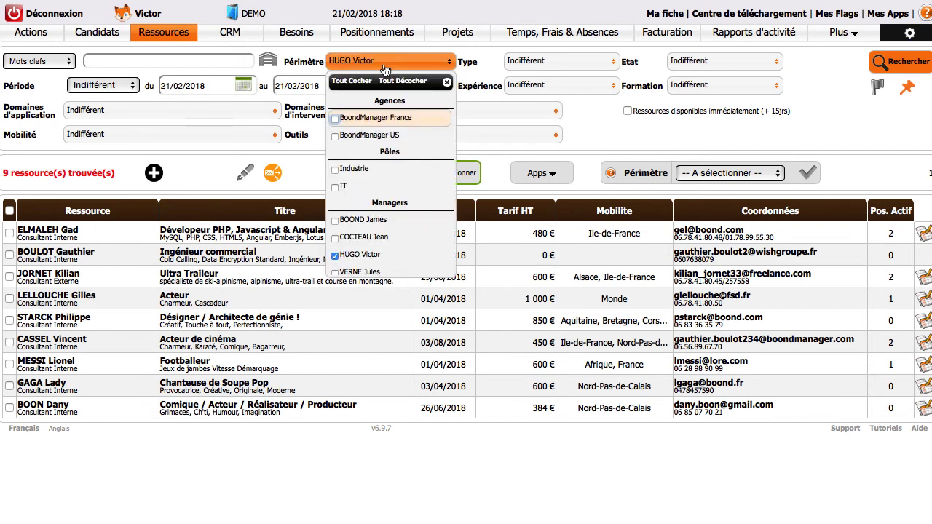
click(906, 63)
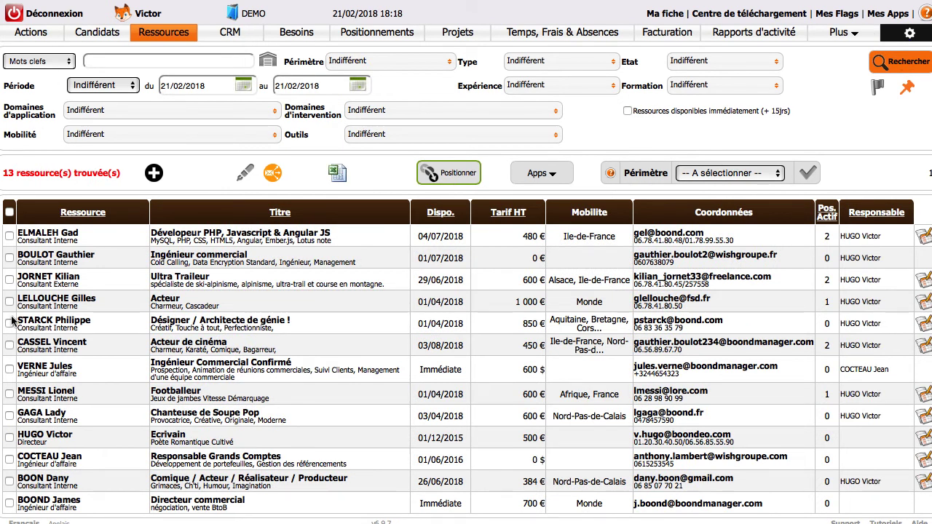
- Position the "Acteur de cinéma" and "Désigner / Architecte de génie !" consultants on the project without mail notifications
click(10, 345)
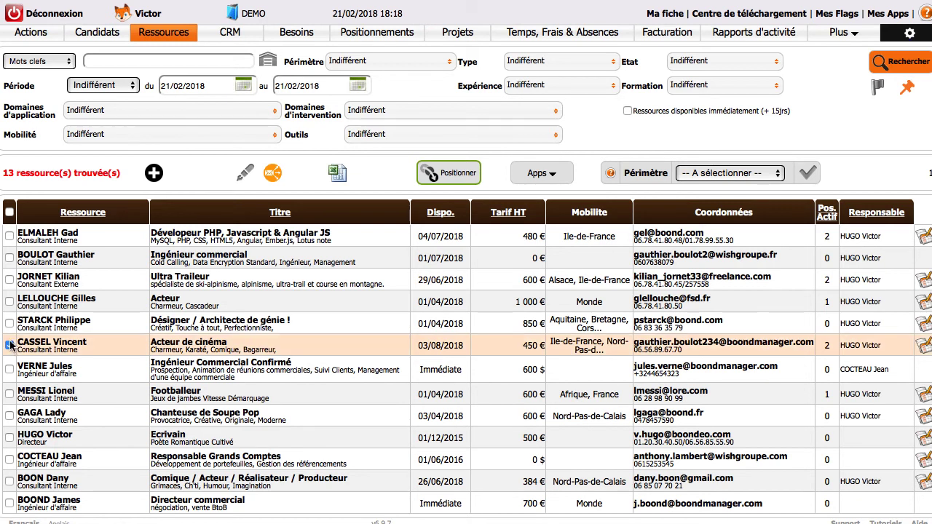
click(9, 324)
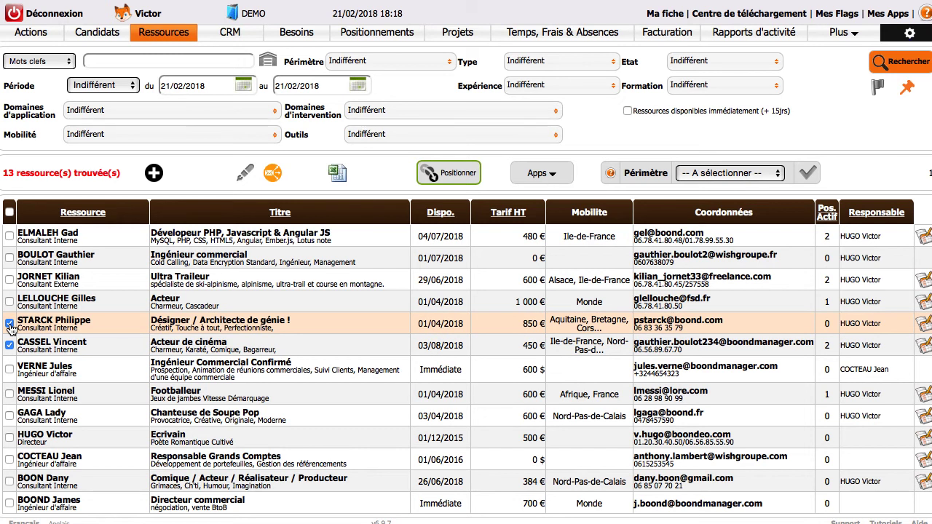
click(444, 179)
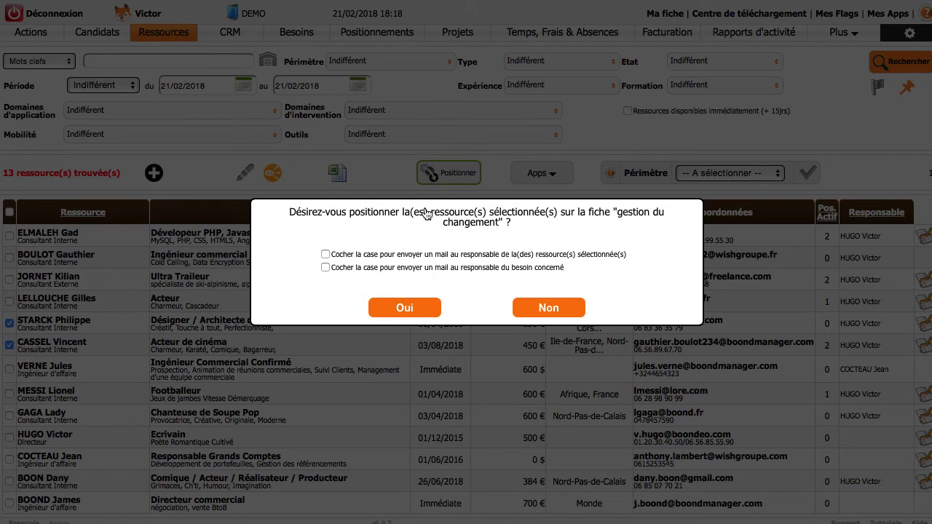
click(421, 311)
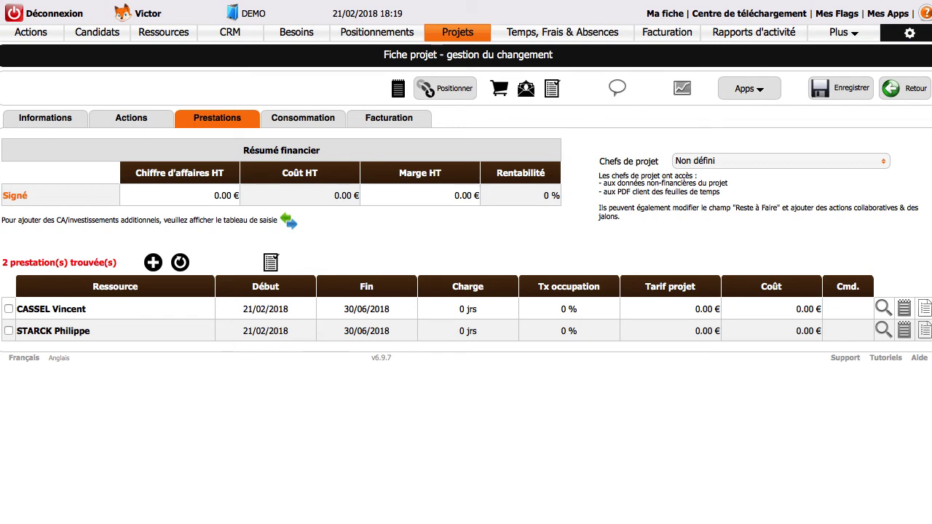
- Set the first listed prestation's workload to 25 days and its daily project rate to 450 €, save it and return to the project
click(295, 312)
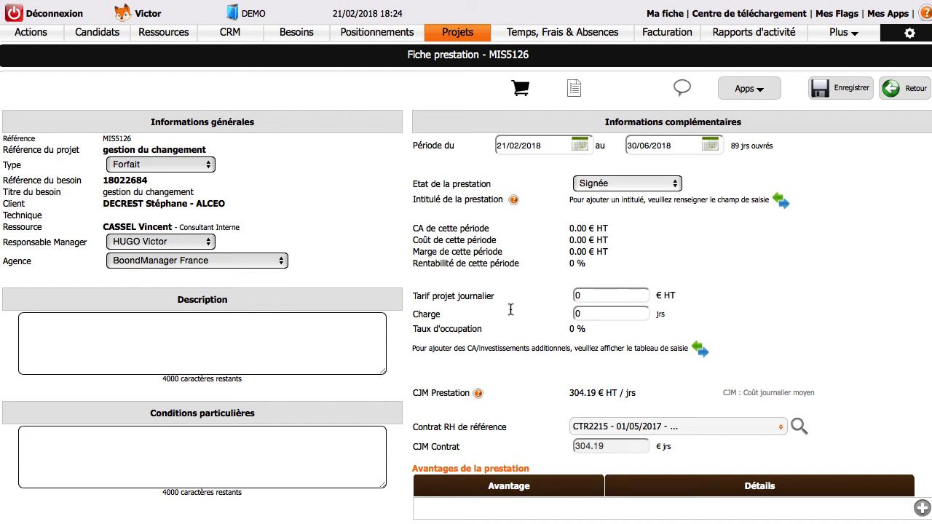
double_click(597, 314)
text(25)
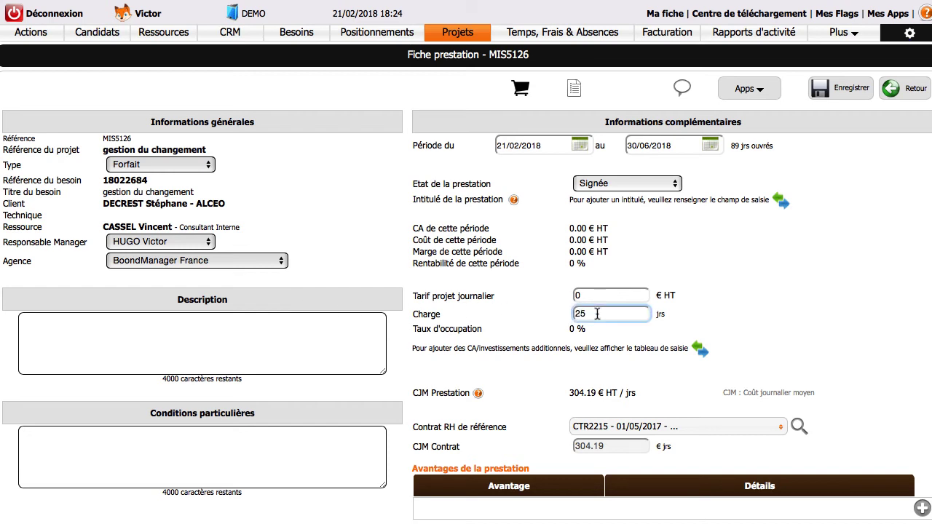
double_click(632, 297)
text(450)
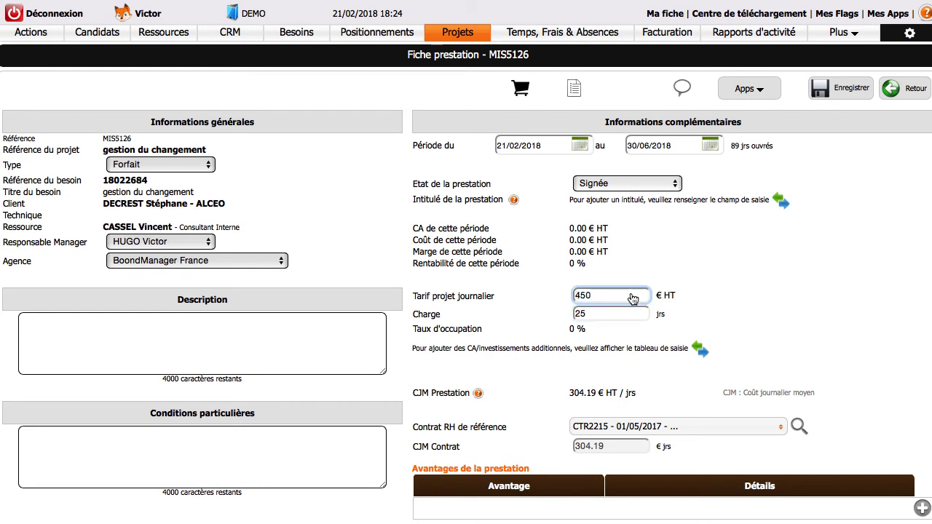
click(834, 101)
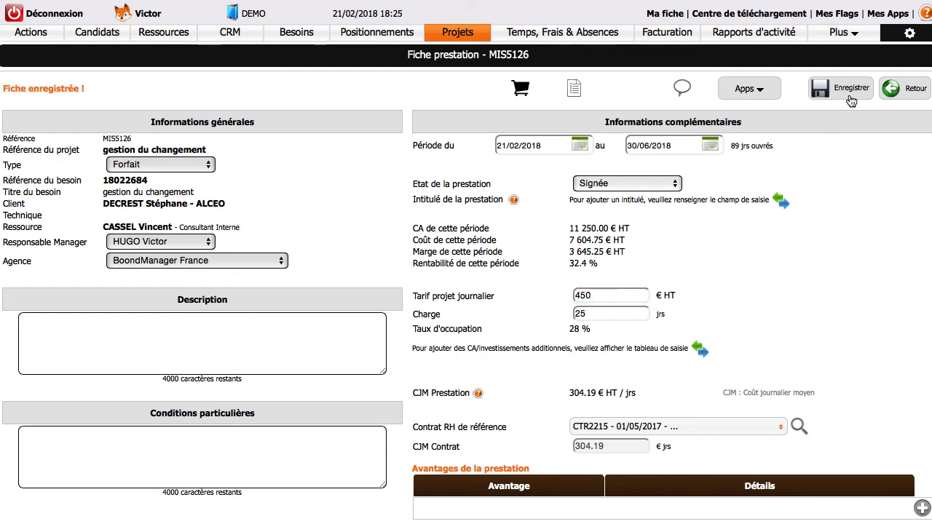
click(902, 95)
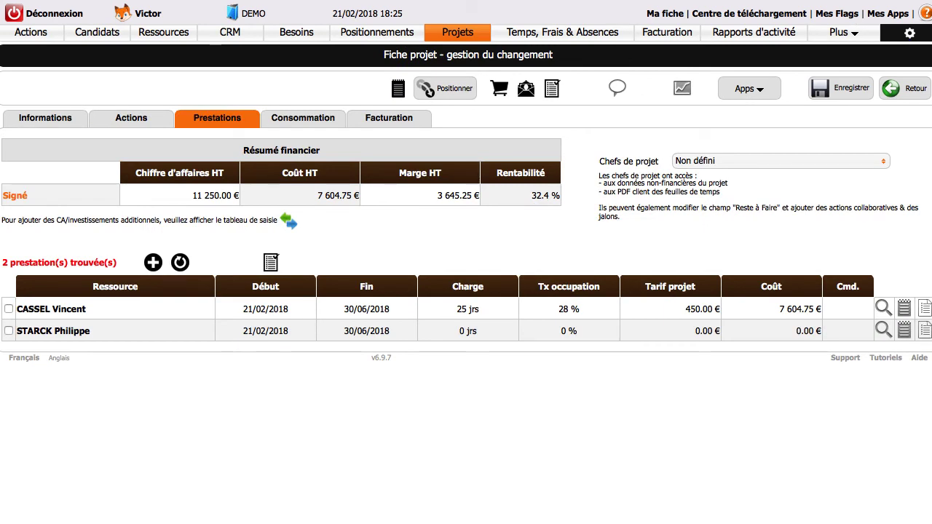
- Open the second listed prestation and set its period's end date to 30/04/2018
click(439, 333)
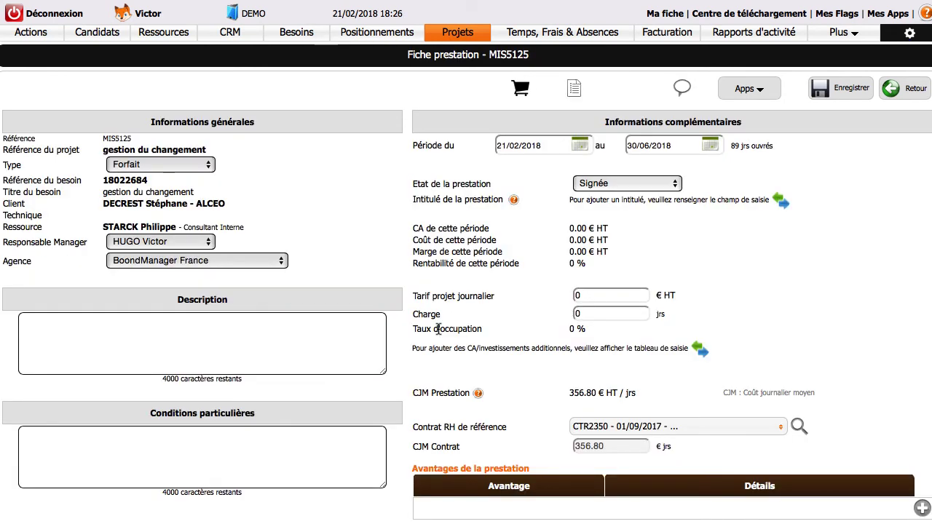
click(707, 149)
click(662, 161)
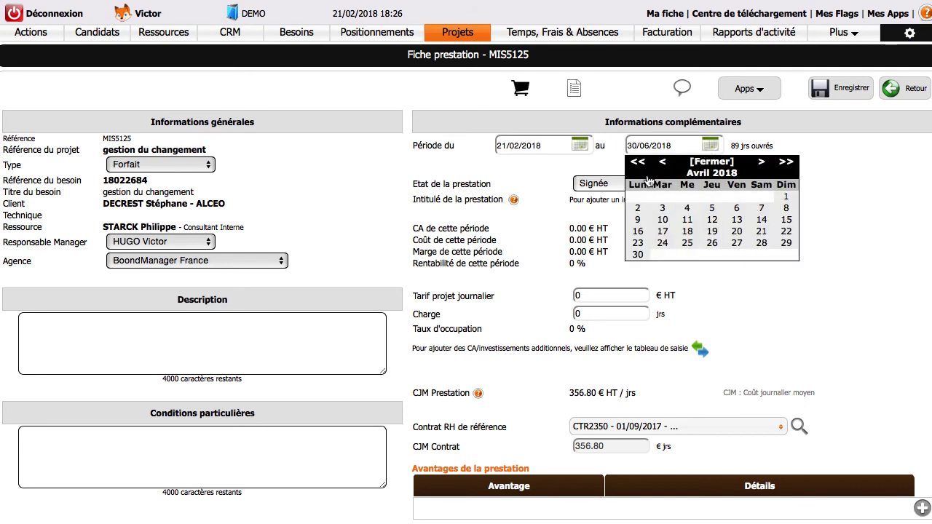
click(638, 254)
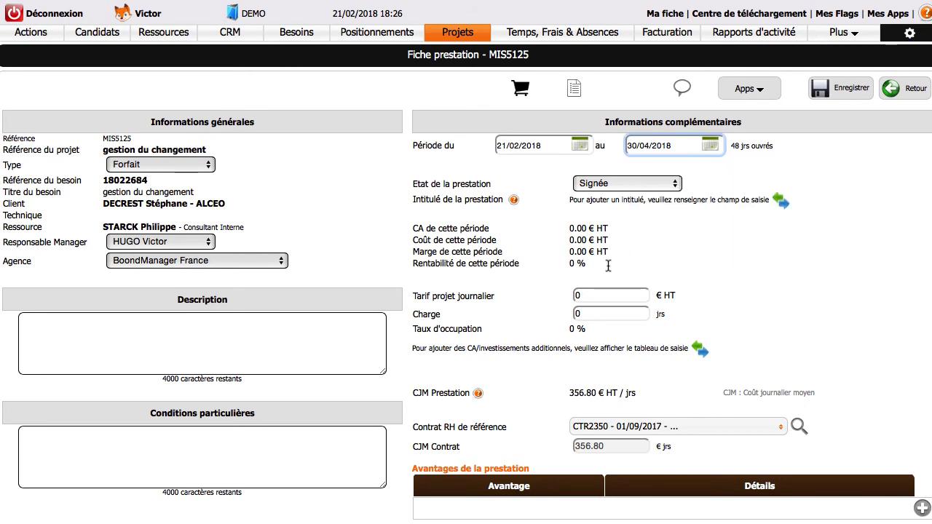
- Set this prestation's workload to 15 days and its daily project rate to 700 €, save it and return to the project
click(599, 313)
text(15)
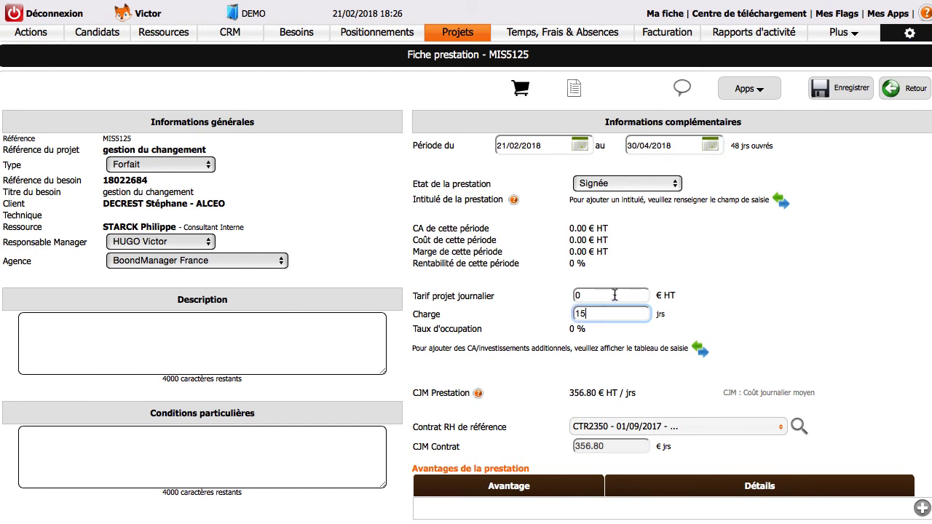
double_click(616, 294)
text(700)
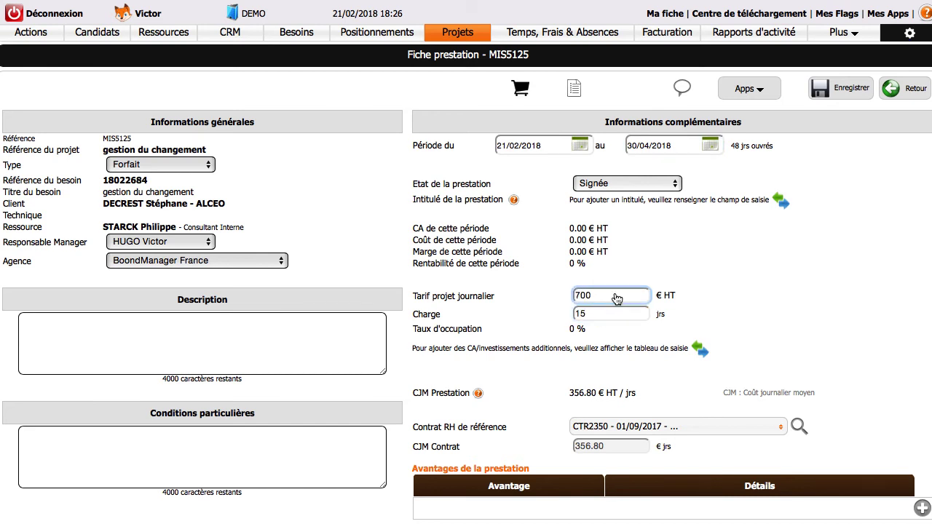
click(860, 89)
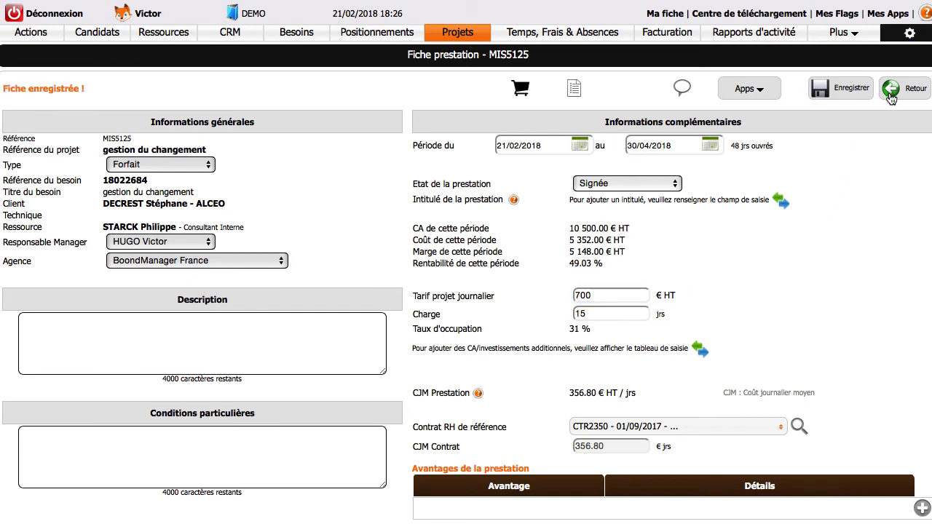
click(891, 98)
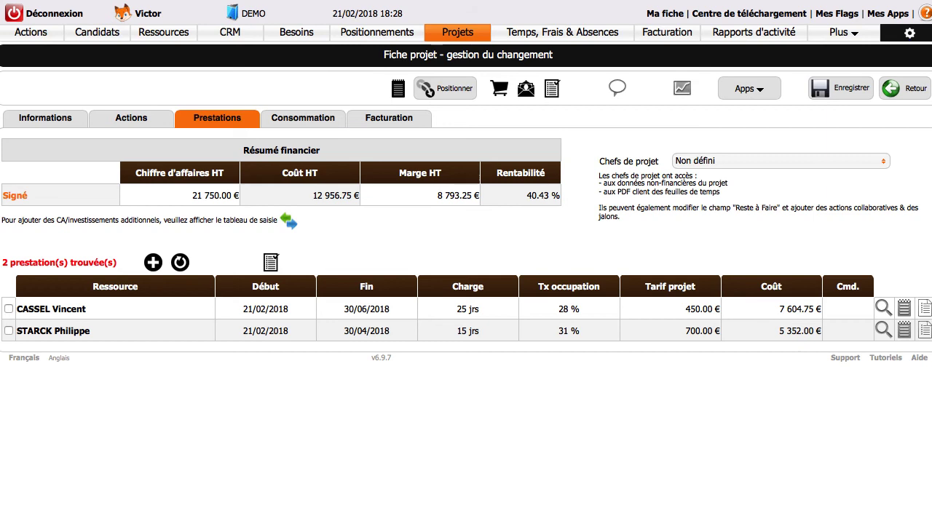
- Add an additional revenue and investment entry titled "achat serveur" with CA HT 2500 and Invest. HT 2000, and save the project
click(287, 219)
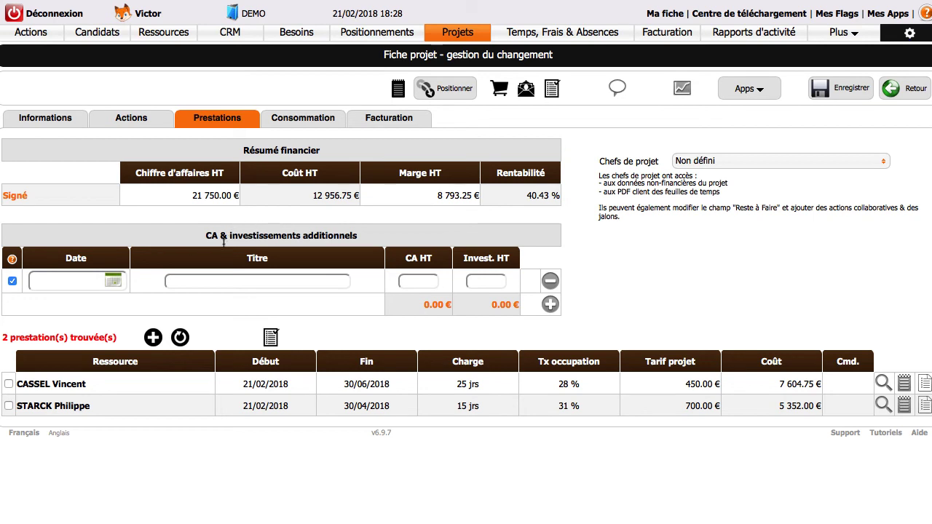
click(213, 281)
text(achat serveur)
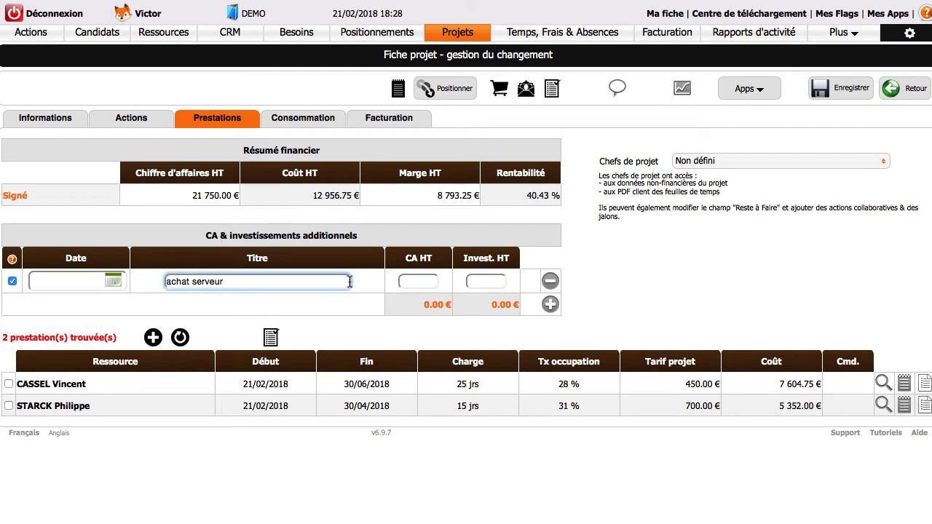
click(491, 281)
text(2000)
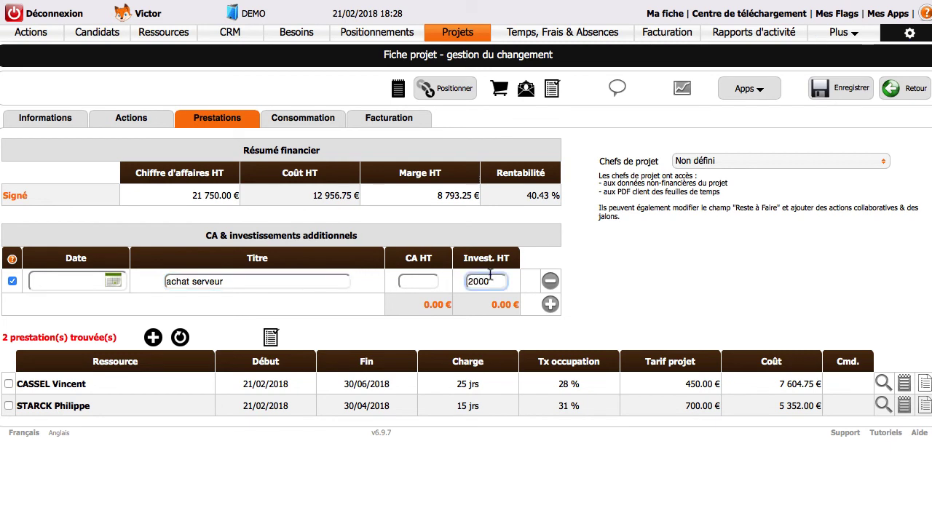
click(418, 279)
text(2500)
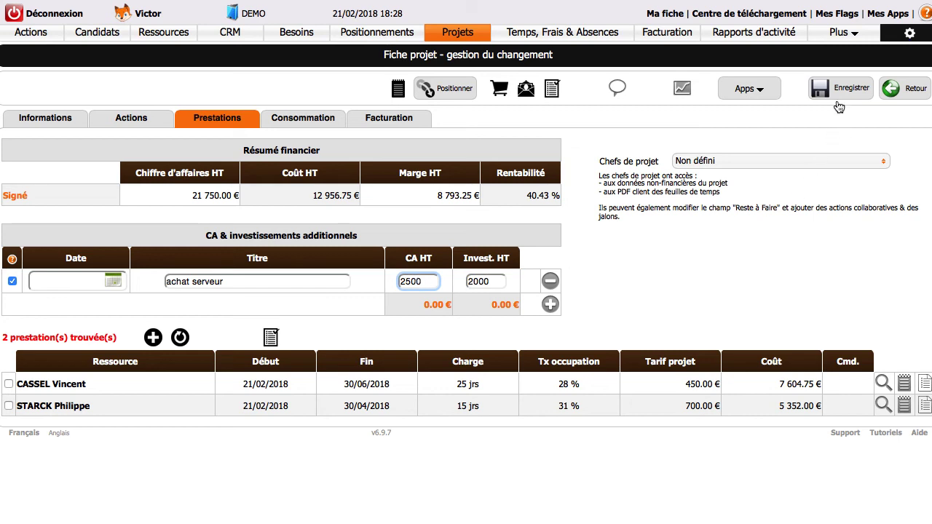
click(841, 89)
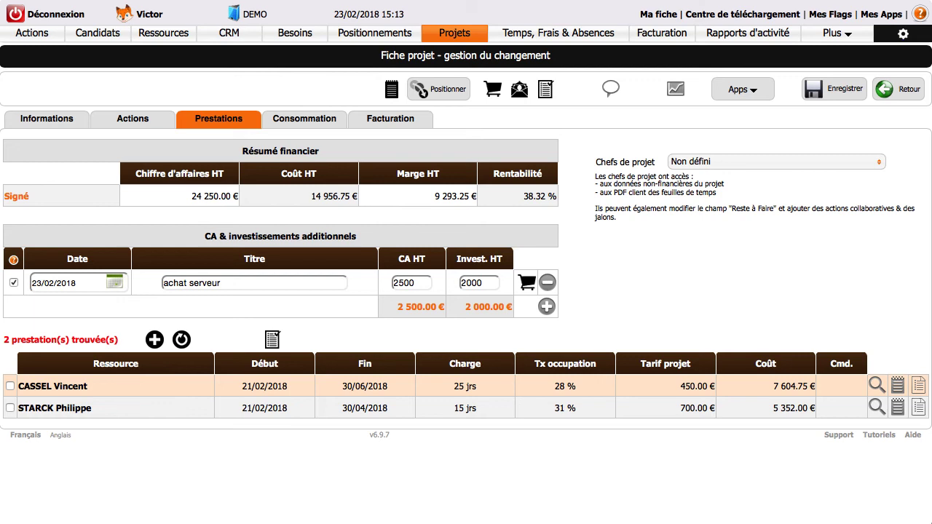
- Create a prestation grouping titled "CDC" with a 450 € daily project rate and a 25-day workload, save it and return to the project
click(154, 340)
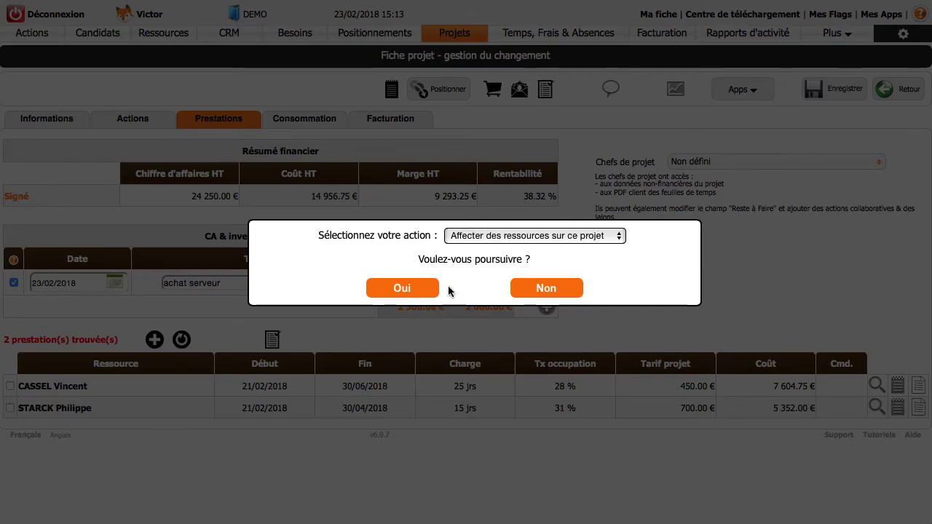
click(474, 239)
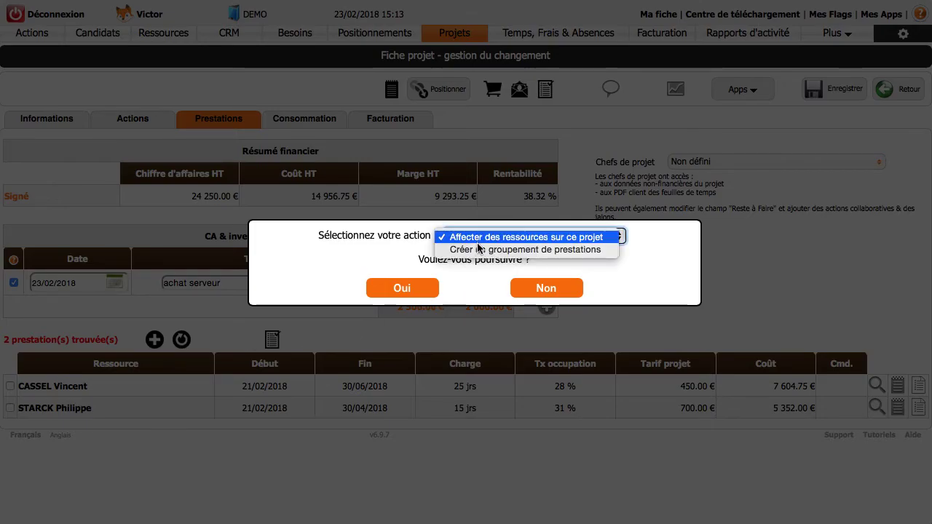
click(479, 250)
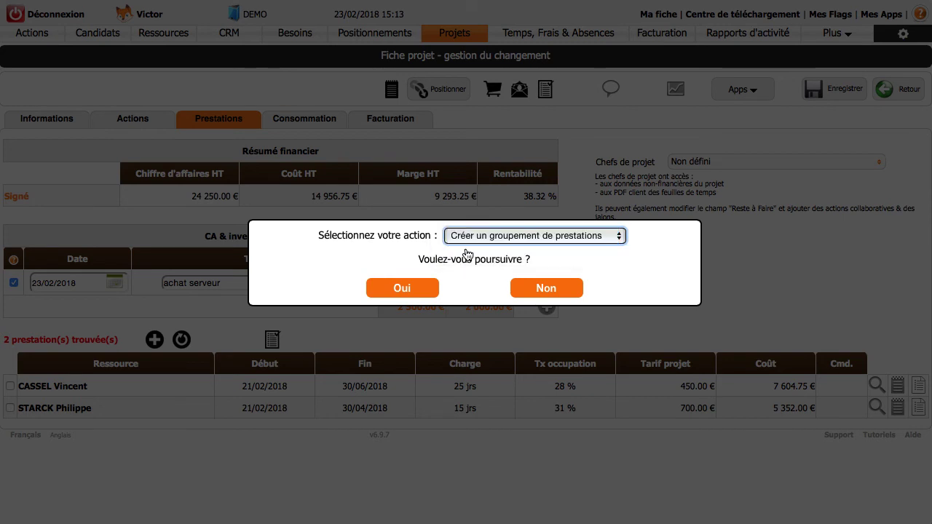
click(402, 289)
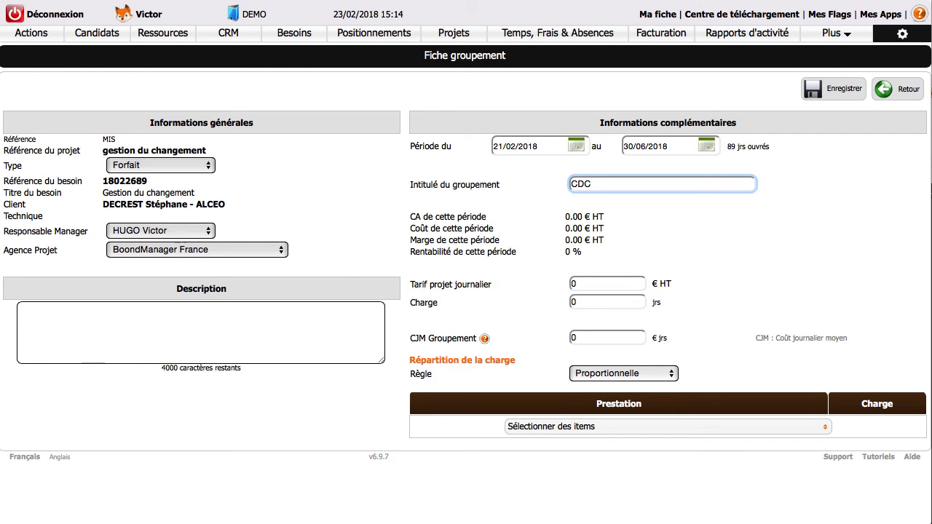
click(588, 284)
text(450)
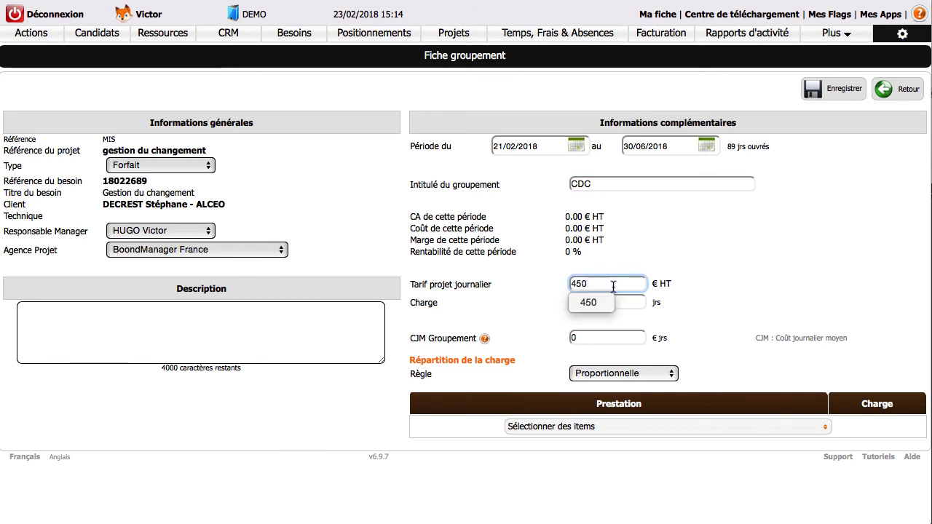
click(637, 302)
text(25)
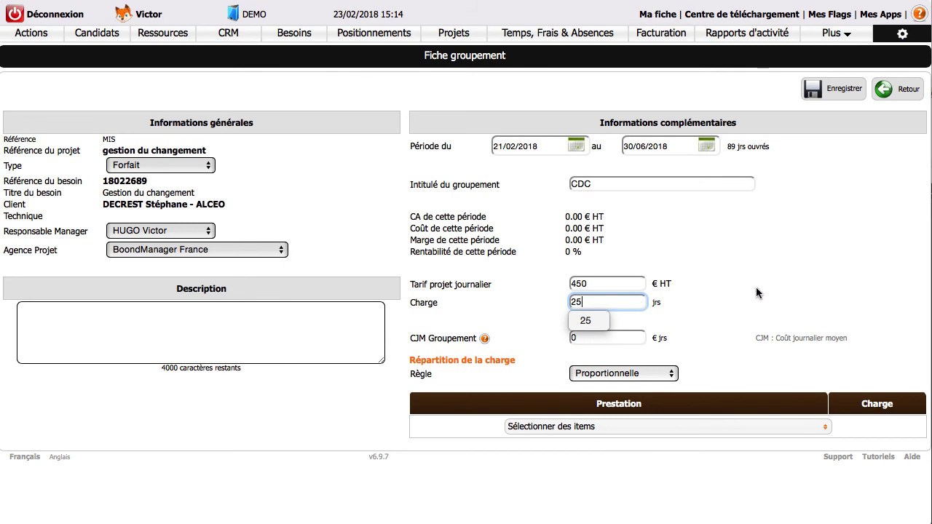
click(796, 267)
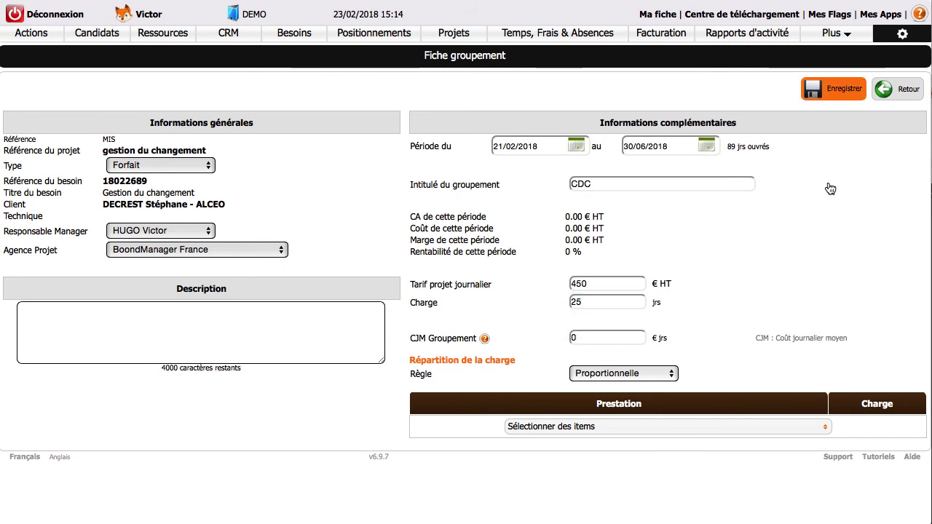
click(834, 89)
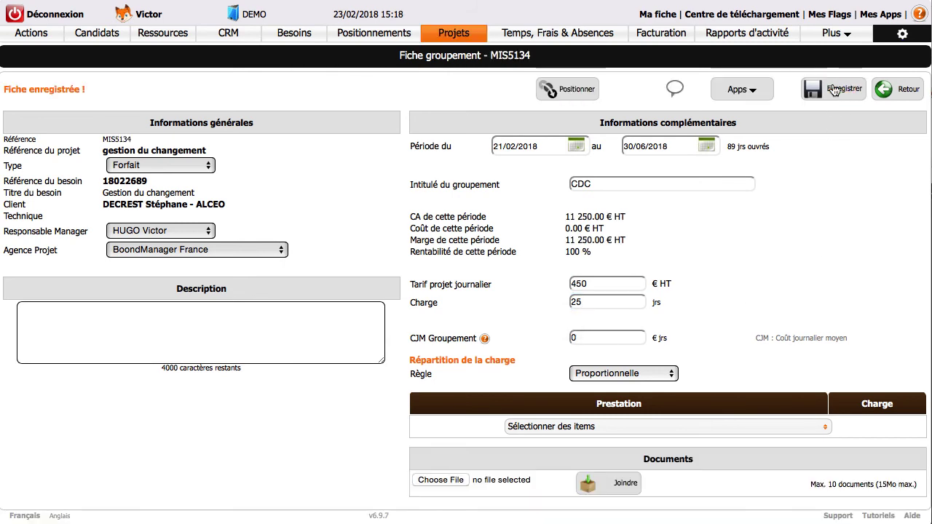
click(883, 89)
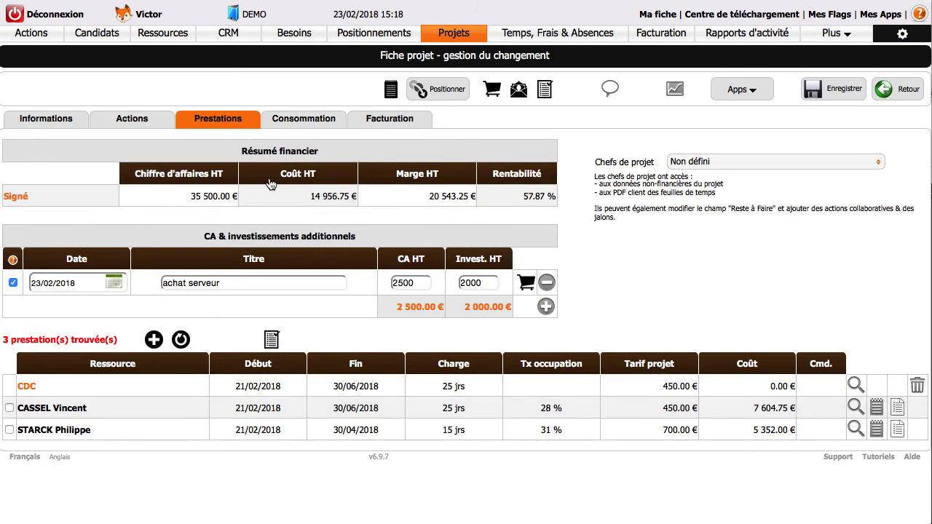
- Create a prestation grouping titled "LIVRABLES 1" with a 750 € daily project rate and a 15-day workload, save it and return to the project
click(154, 340)
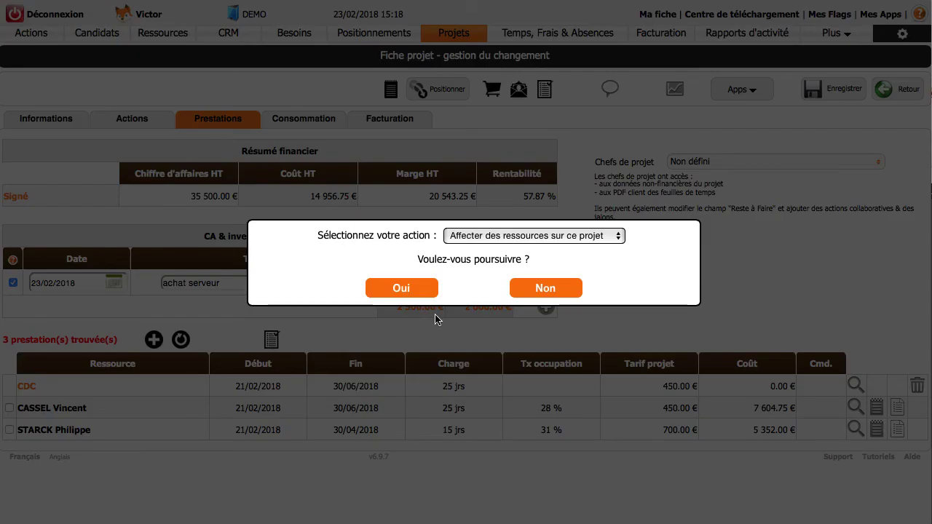
click(530, 237)
click(527, 249)
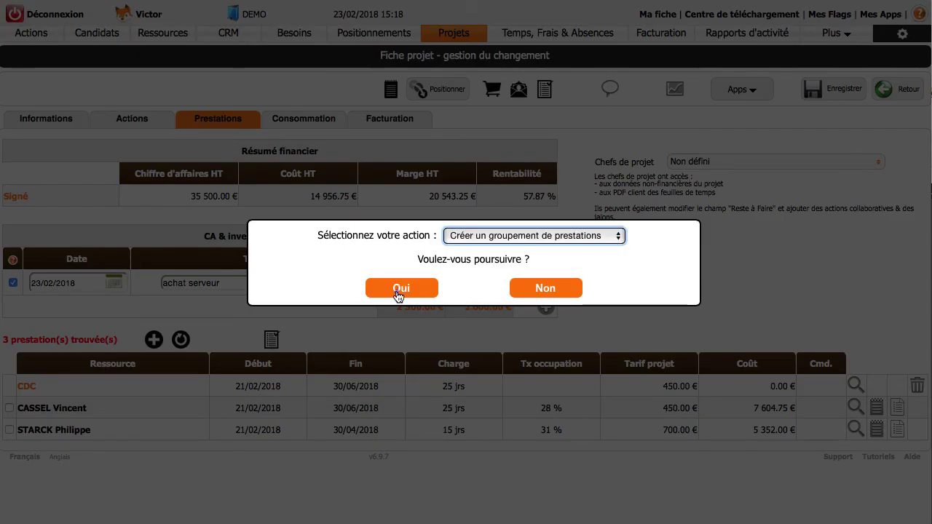
click(400, 292)
click(643, 184)
text(LIVRABLES 1)
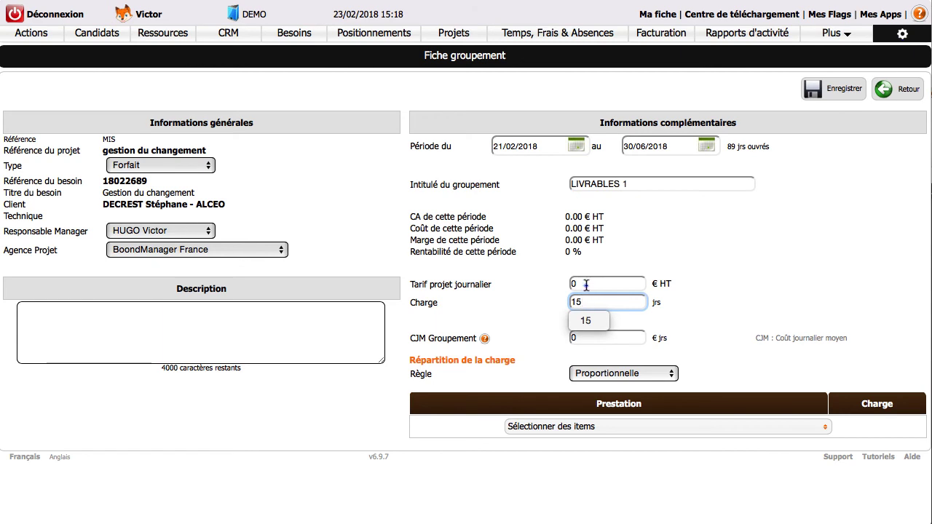
click(586, 289)
text(750)
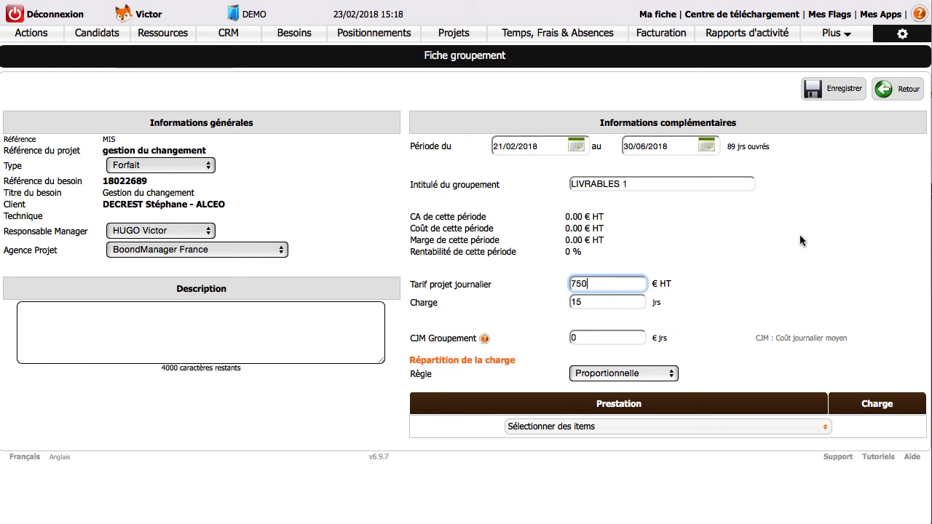
click(817, 194)
click(834, 89)
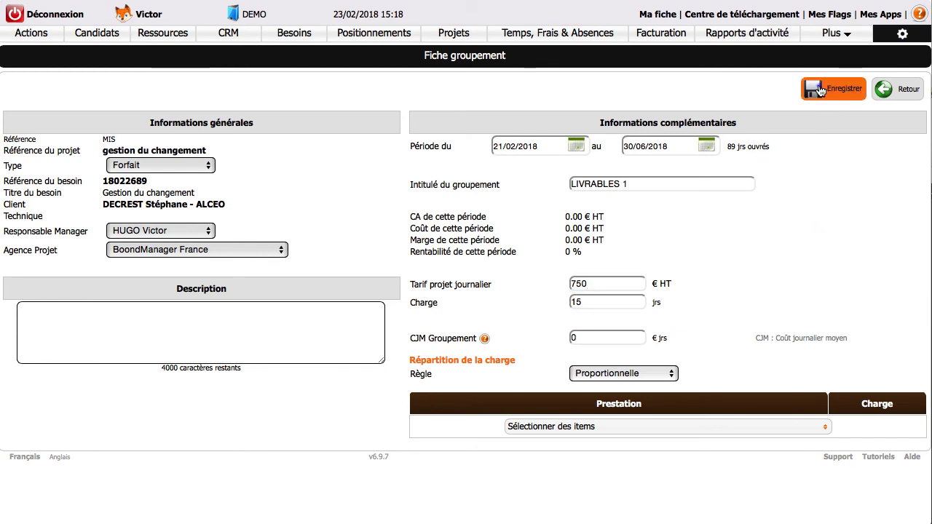
click(887, 89)
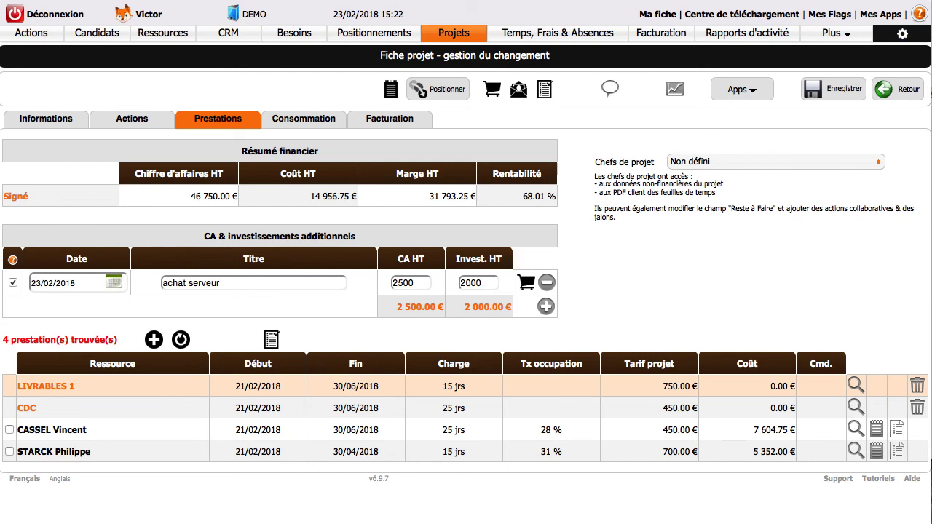
- Attach all available prestations to the "CDC" grouping with the Proportionnelle workload rule, save it and return to the project
click(148, 410)
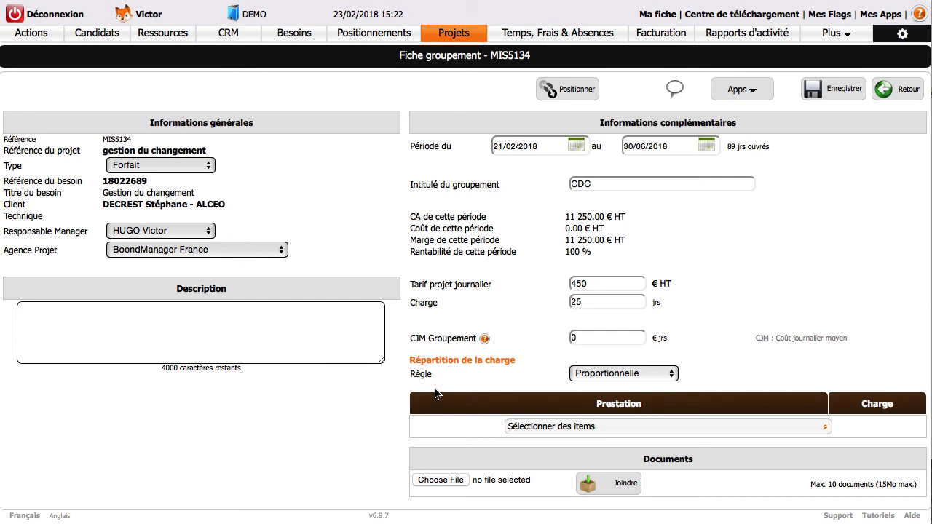
scroll(435, 391, down, 1)
scroll(436, 396, up, 1)
click(551, 426)
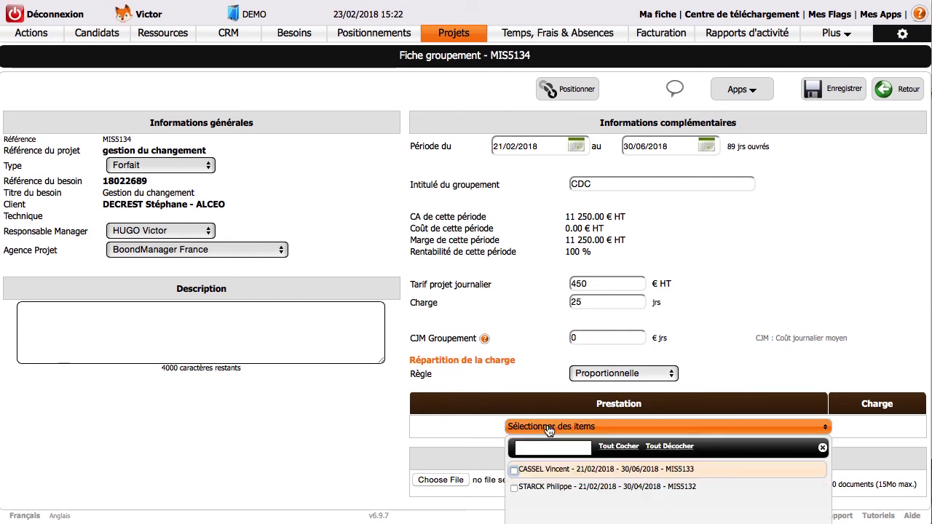
click(617, 447)
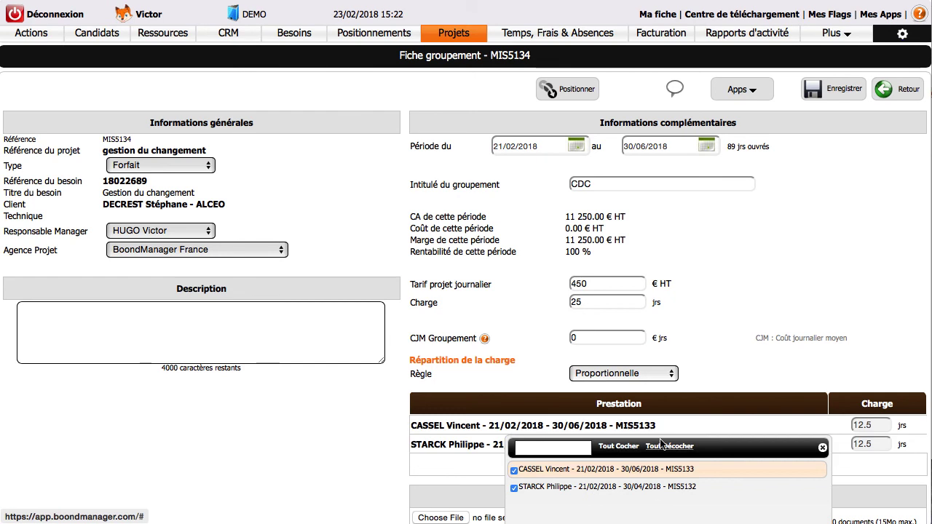
click(843, 89)
click(888, 95)
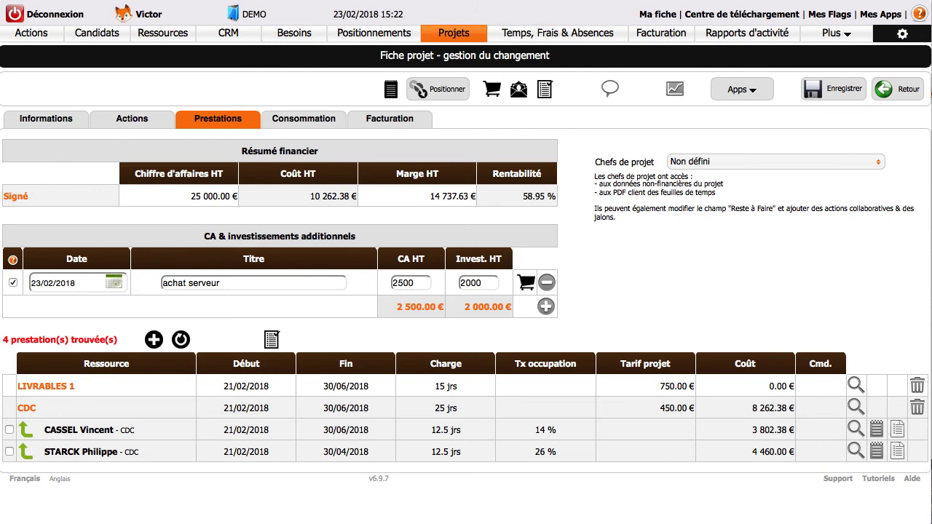
- Position the "Acteur de cinéma" resource on the "LIVRABLES 1" grouping without sending e-mails to the managers
click(158, 386)
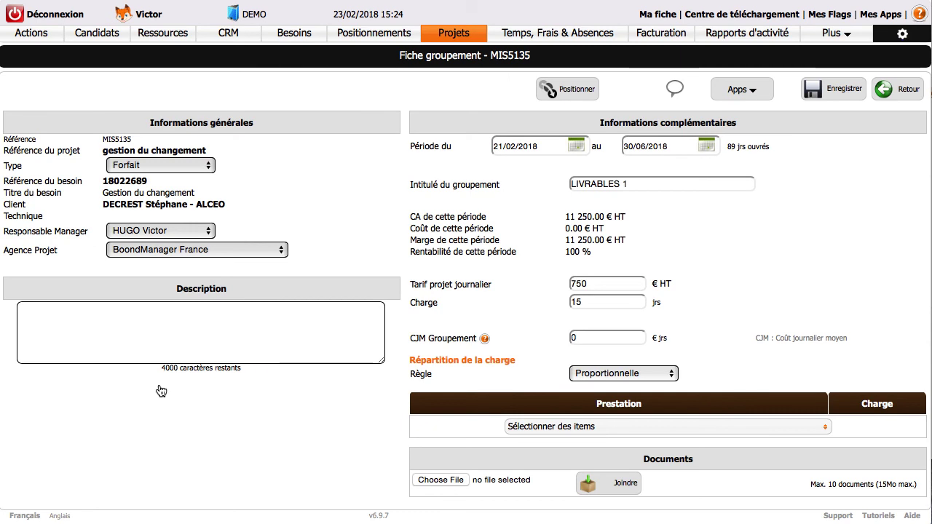
click(574, 88)
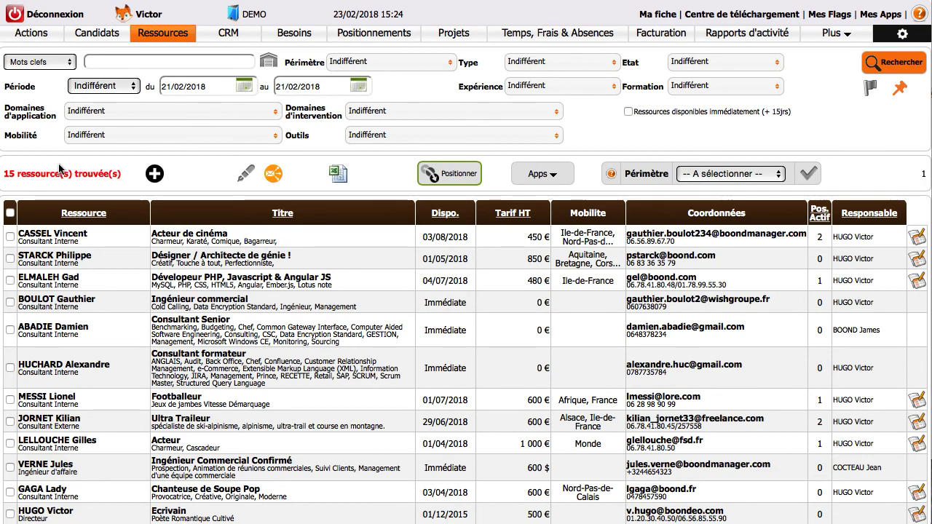
click(10, 236)
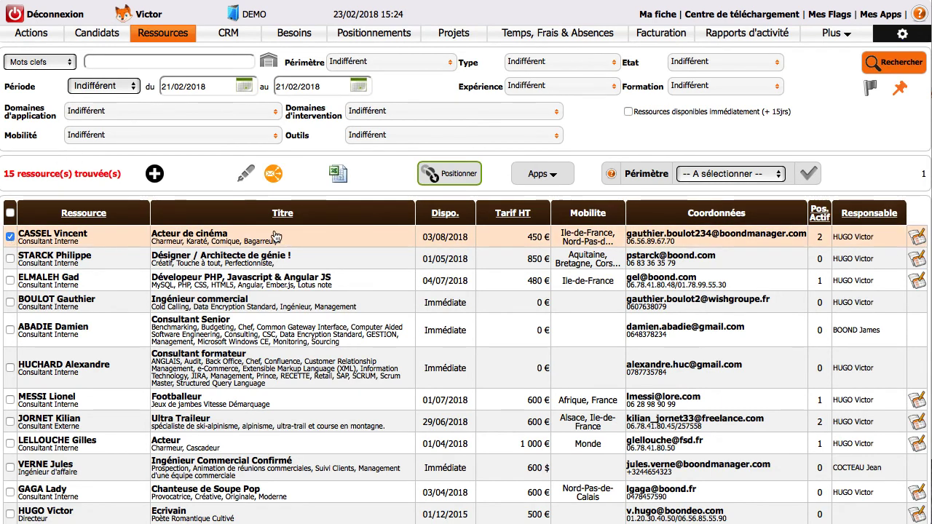
click(445, 173)
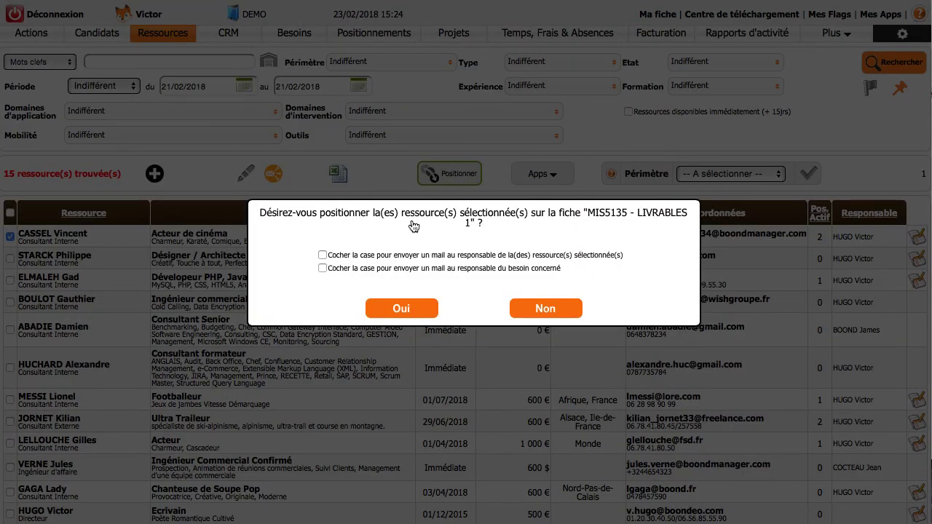
click(402, 309)
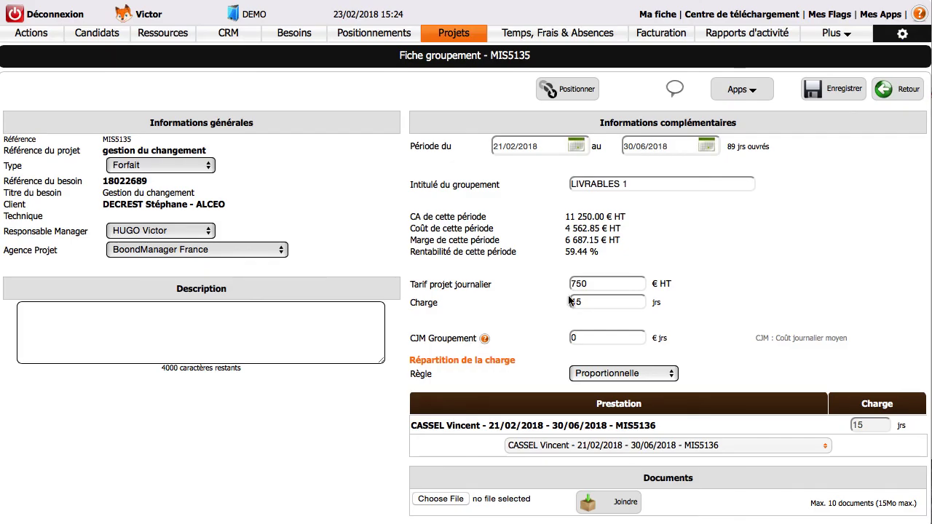
- Return to the "gestion du changement" project and review its prestations and consumption summary
click(155, 150)
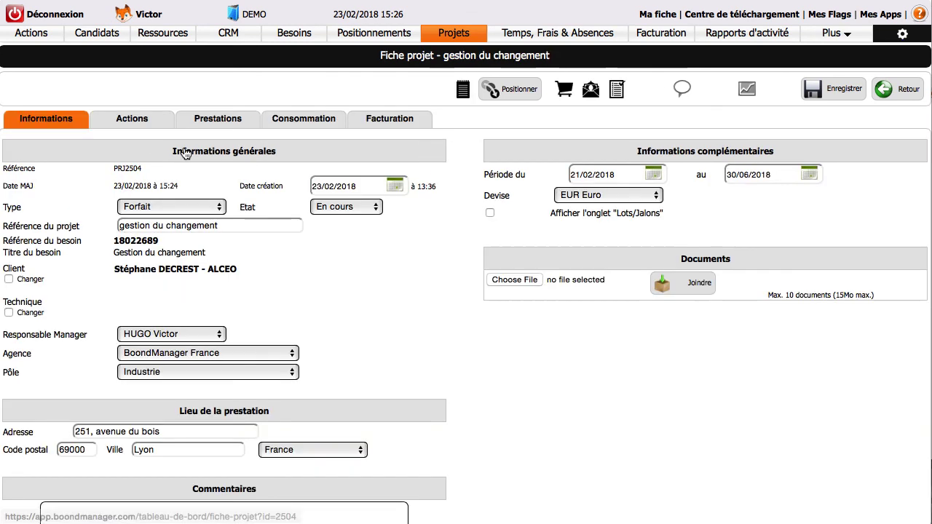
click(238, 118)
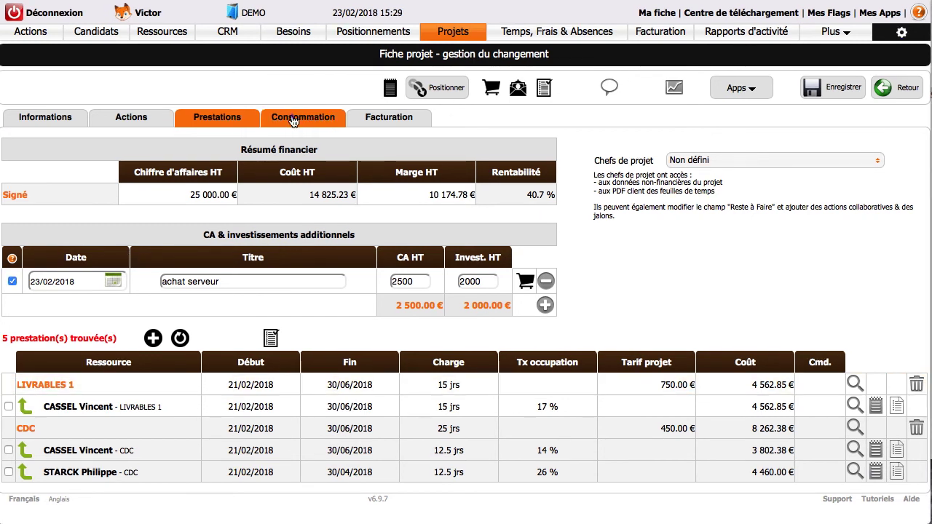
click(293, 120)
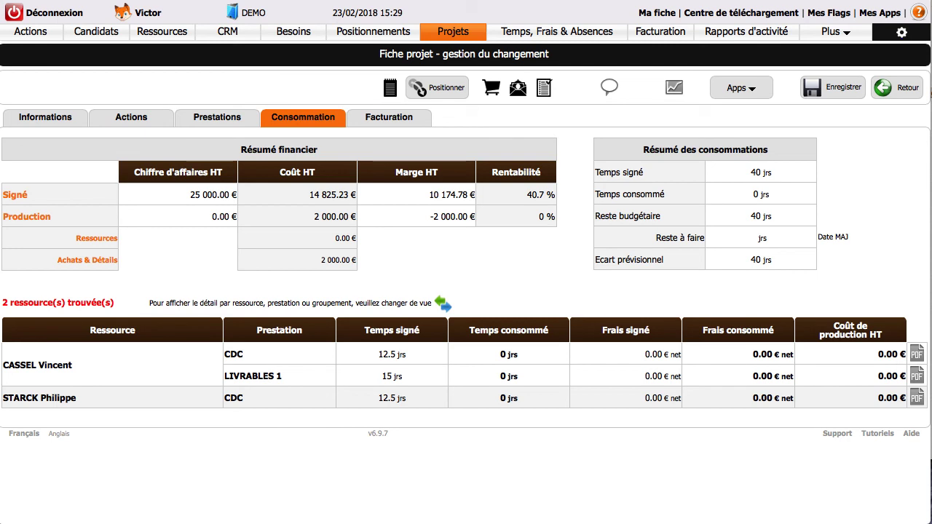
- Create a new order from the project's billing section and enter its order number
click(391, 121)
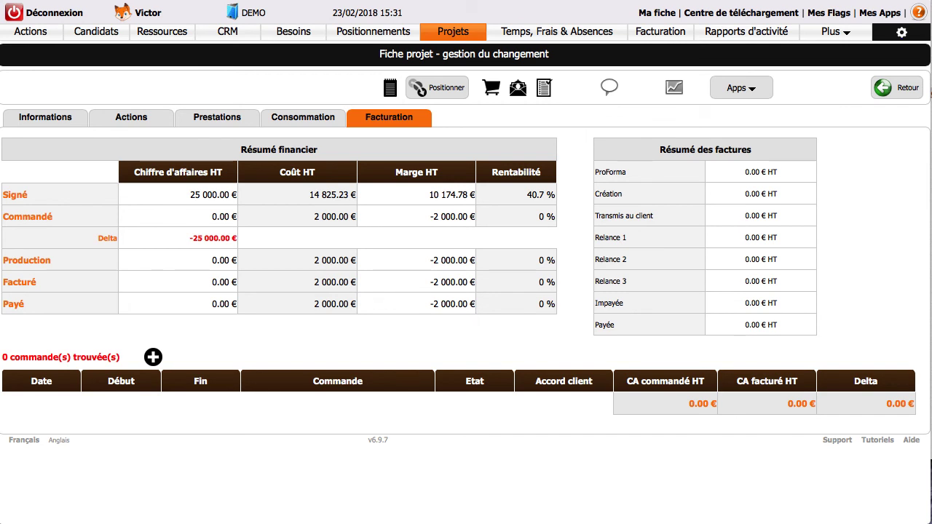
click(152, 357)
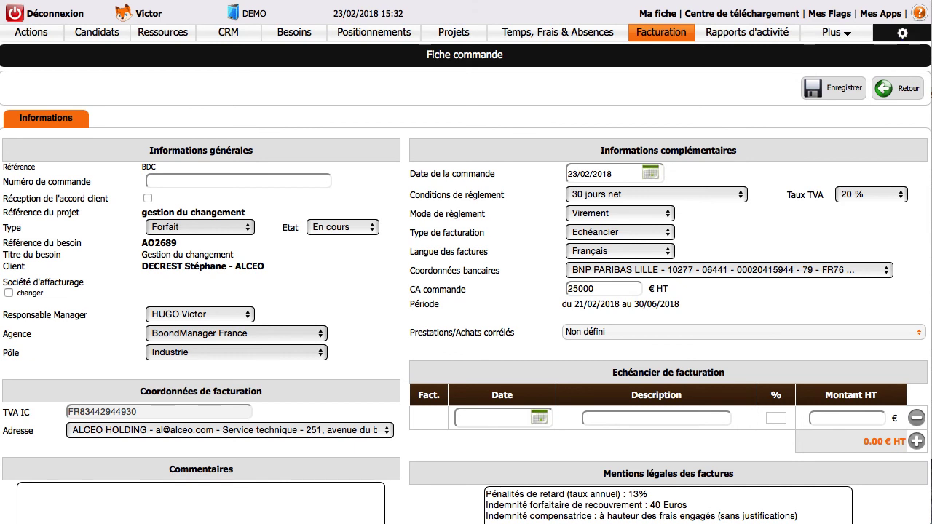
click(285, 182)
text(BDC 18003)
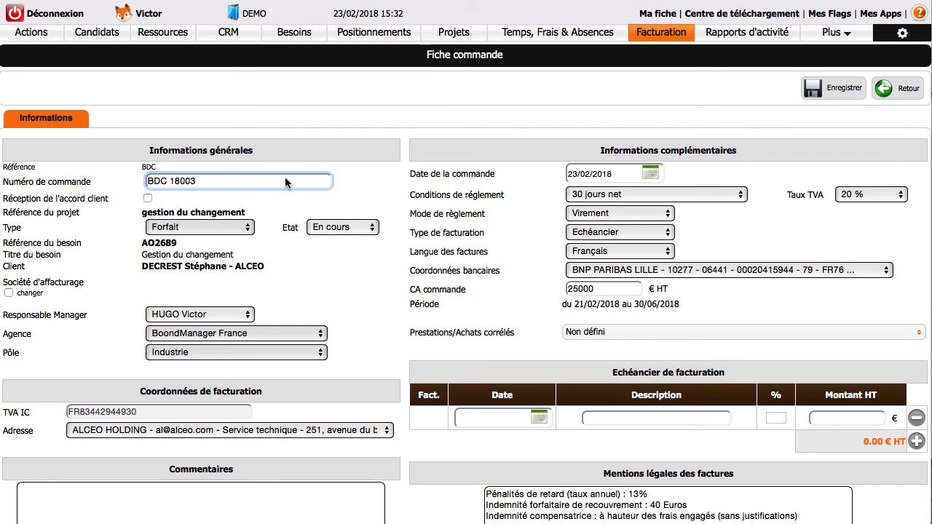
- Set the order's payment terms to "30 jours fin de mois" and keep the billing type as Echéancier
click(672, 198)
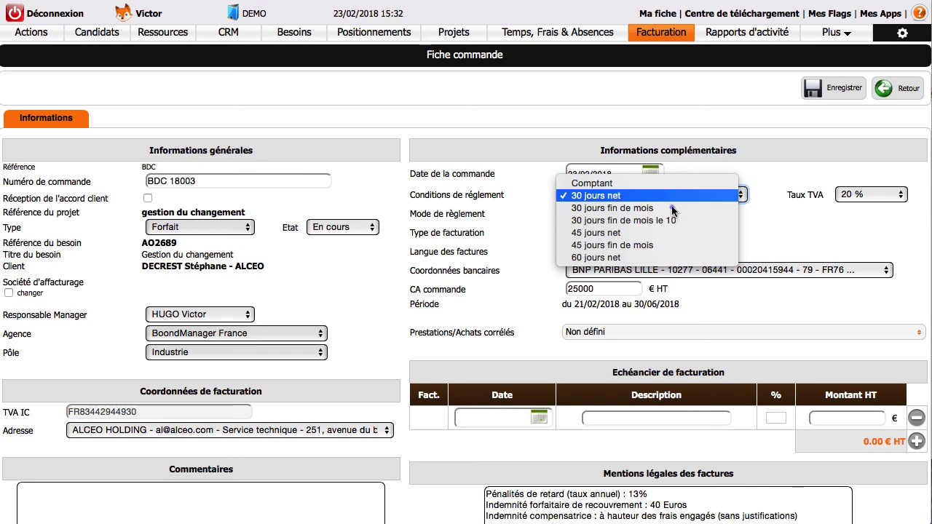
click(673, 210)
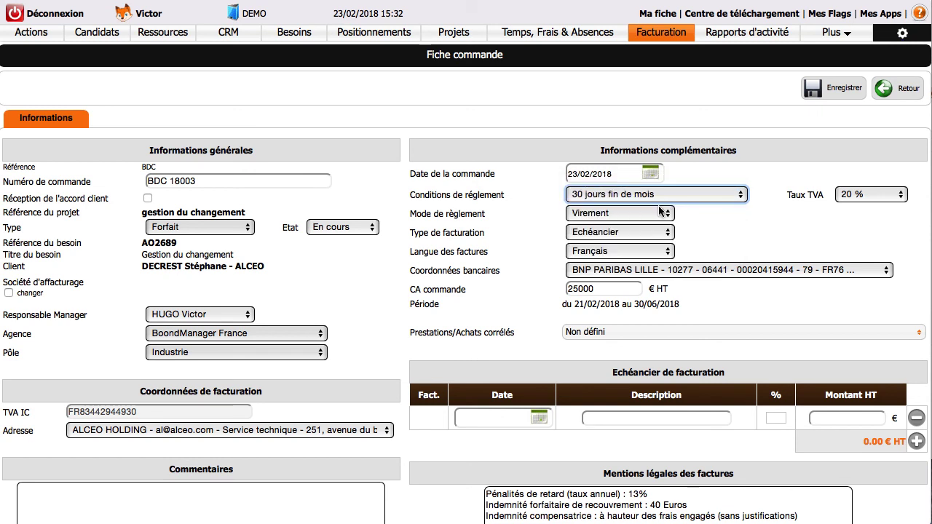
click(622, 233)
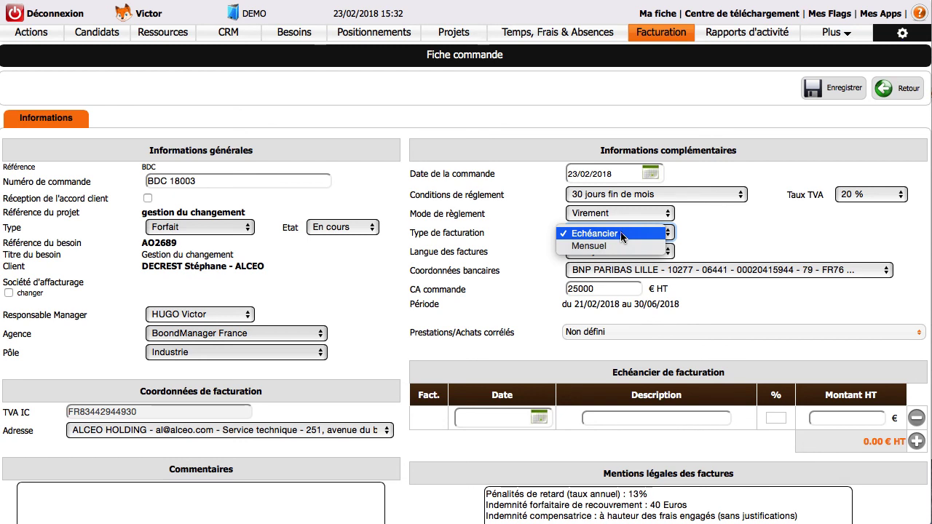
click(622, 233)
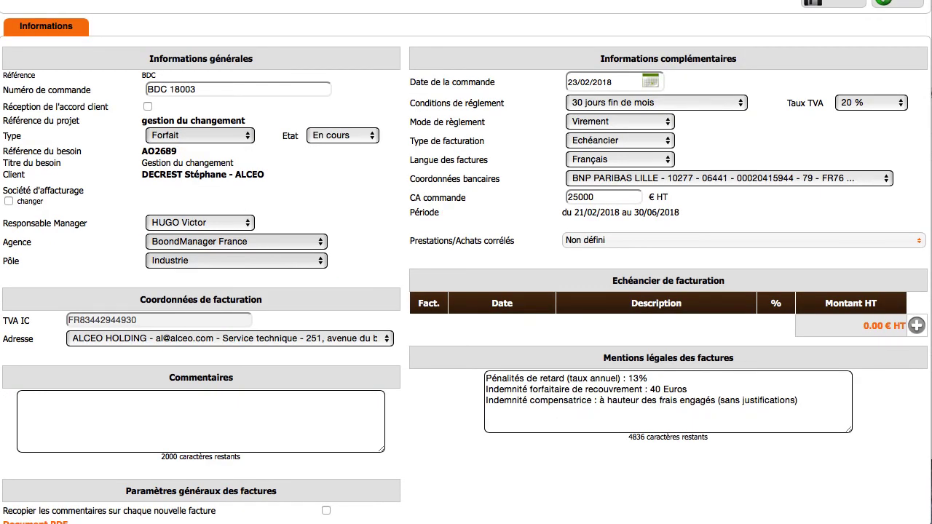
- Add a billing schedule line dated 28/02/2018, described as "Acompte", for 30 % of the order
click(915, 325)
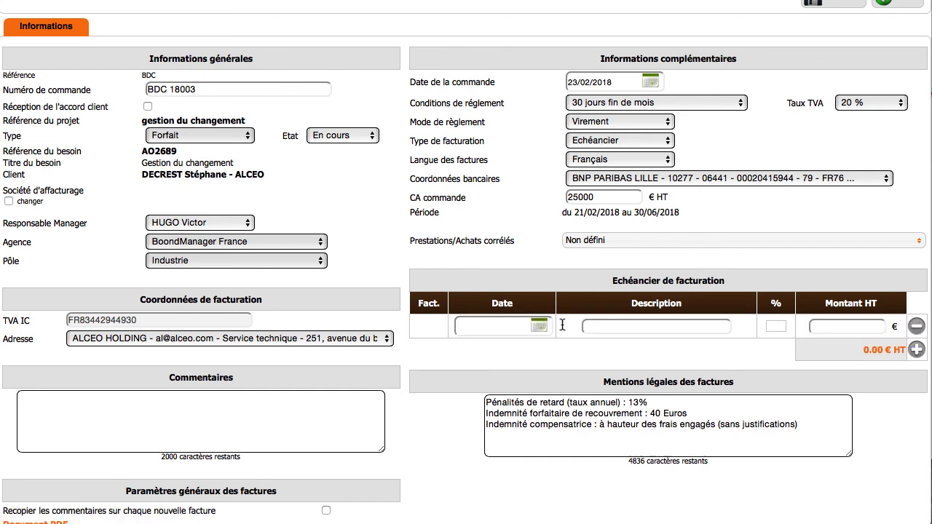
click(539, 326)
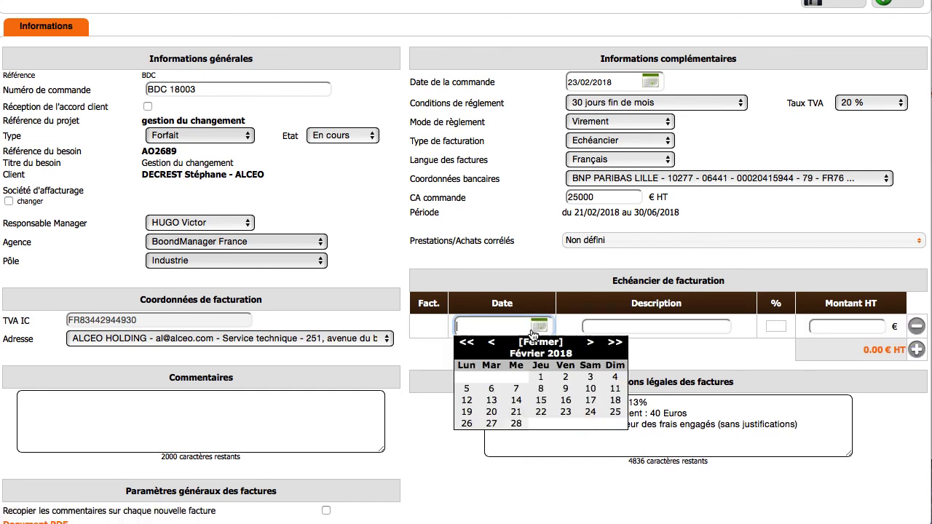
click(516, 423)
click(634, 326)
text(Acompte)
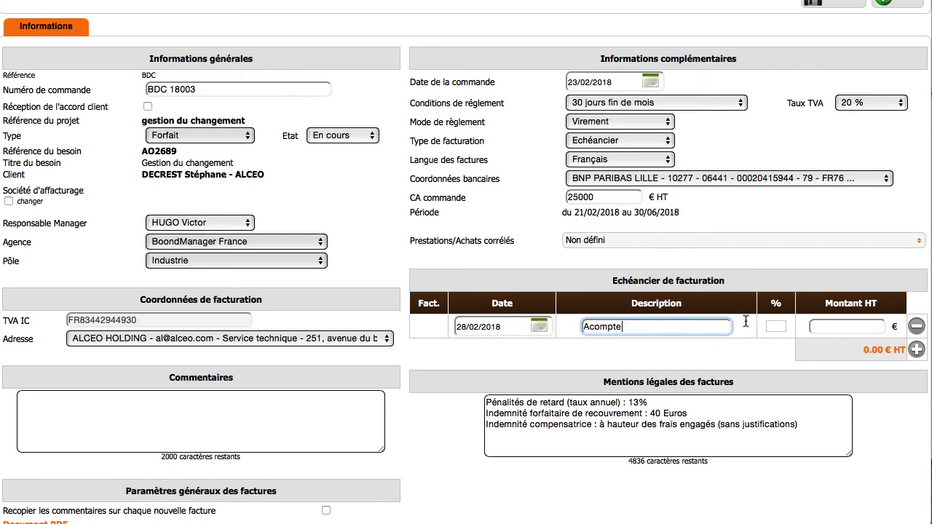
click(779, 325)
text(30)
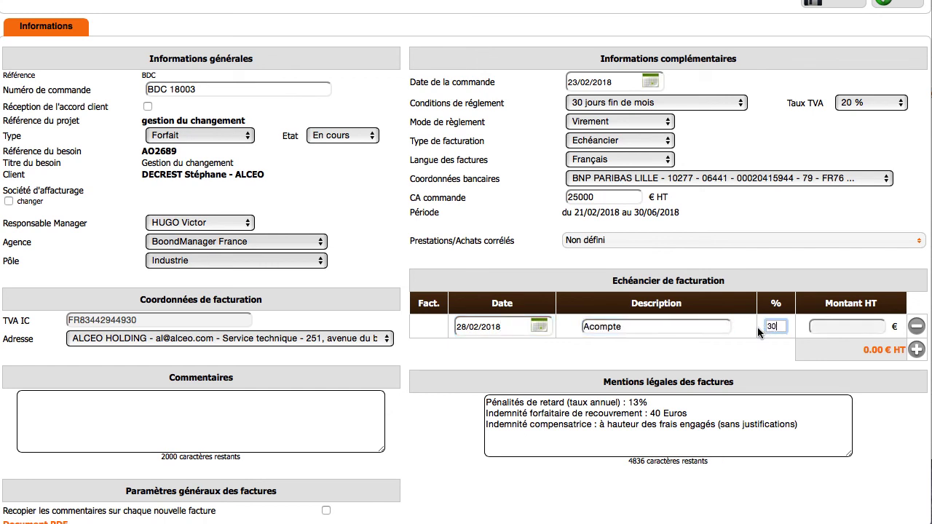
- Add a second billing schedule line dated 30/04/2018, described as "livrables", for 40 % of the order
click(916, 349)
click(537, 351)
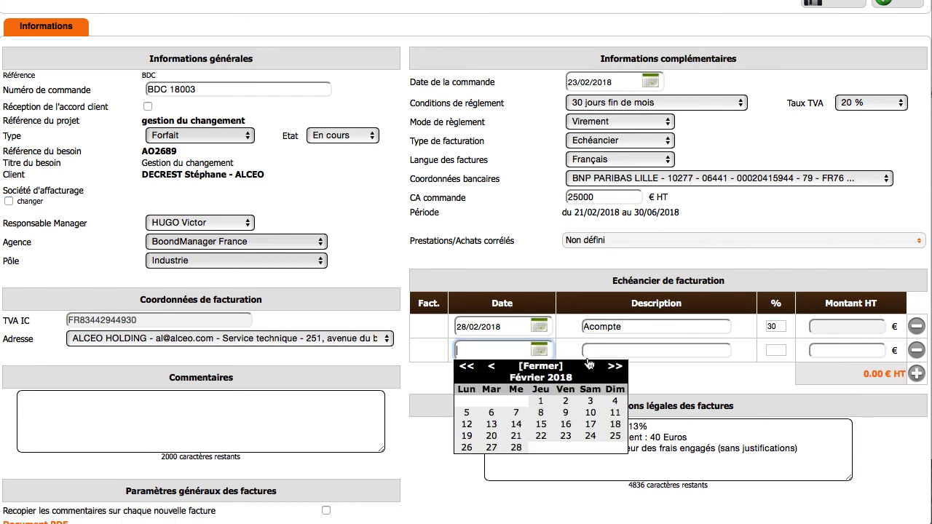
click(591, 366)
click(591, 366)
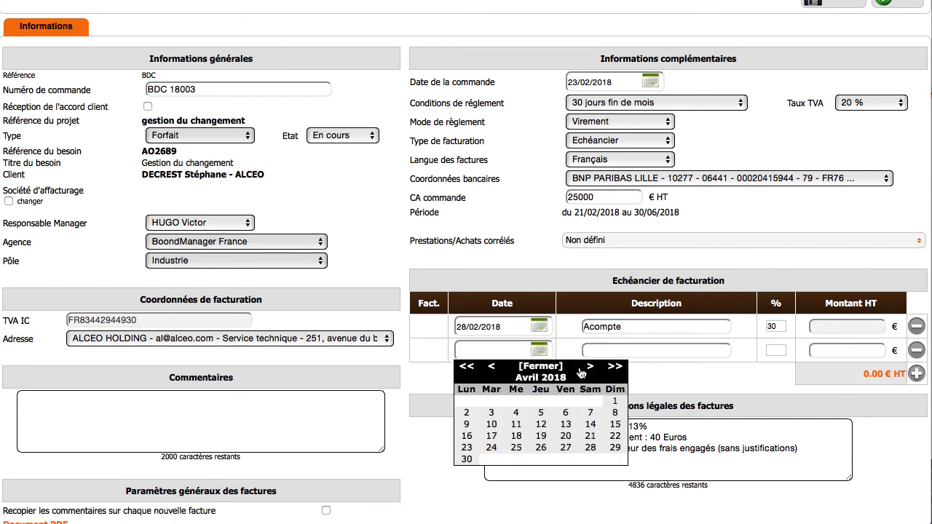
click(467, 460)
click(593, 349)
text(livrables)
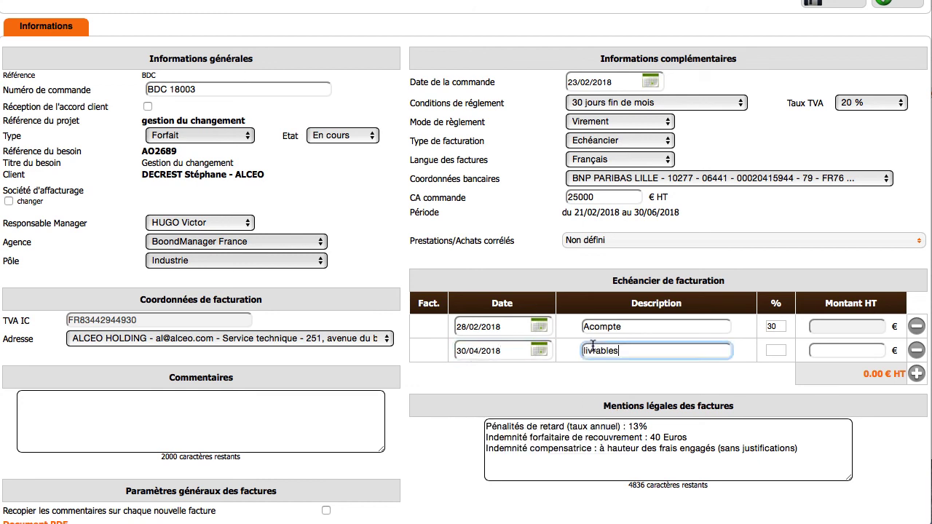
click(772, 350)
text(40)
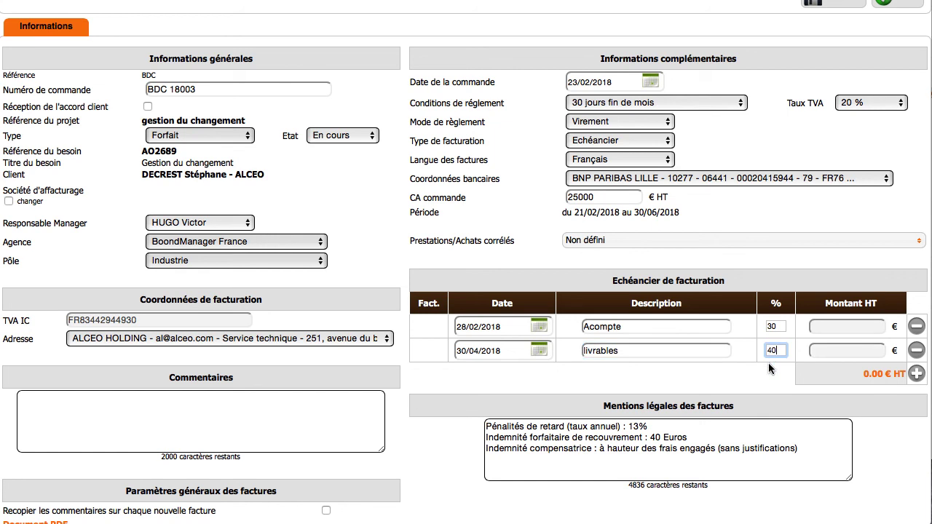
- Add a third billing schedule line dated 30/06/2018, described as "solde", for 30 % of the order
click(916, 373)
click(538, 374)
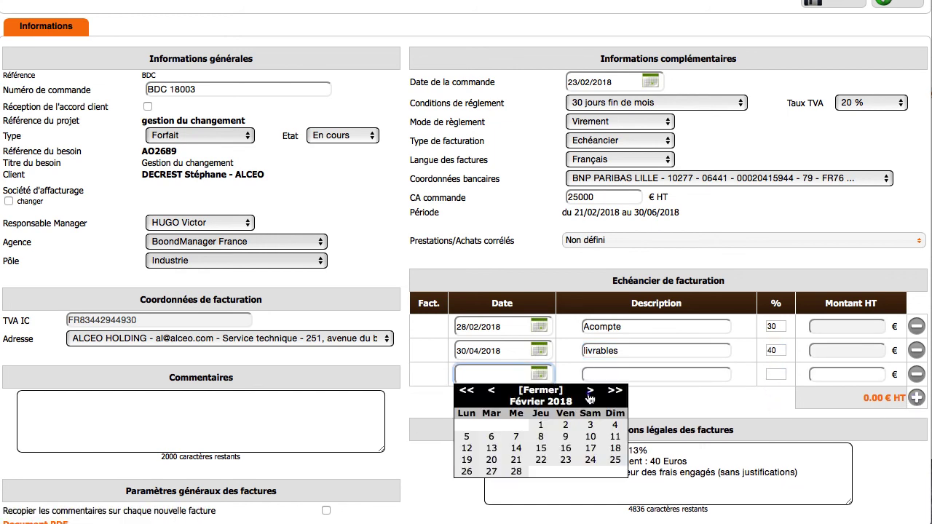
click(590, 391)
click(590, 391)
click(590, 391)
click(590, 391)
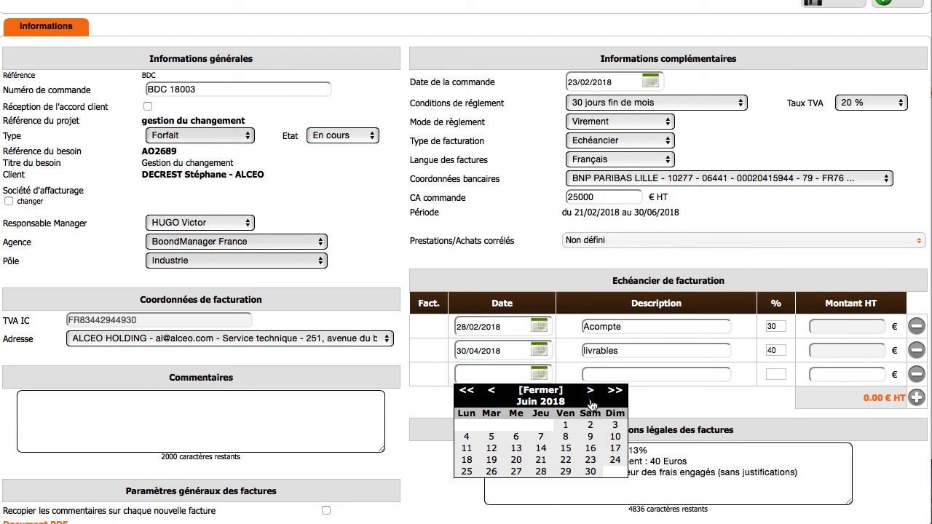
click(591, 471)
click(620, 374)
text(solde)
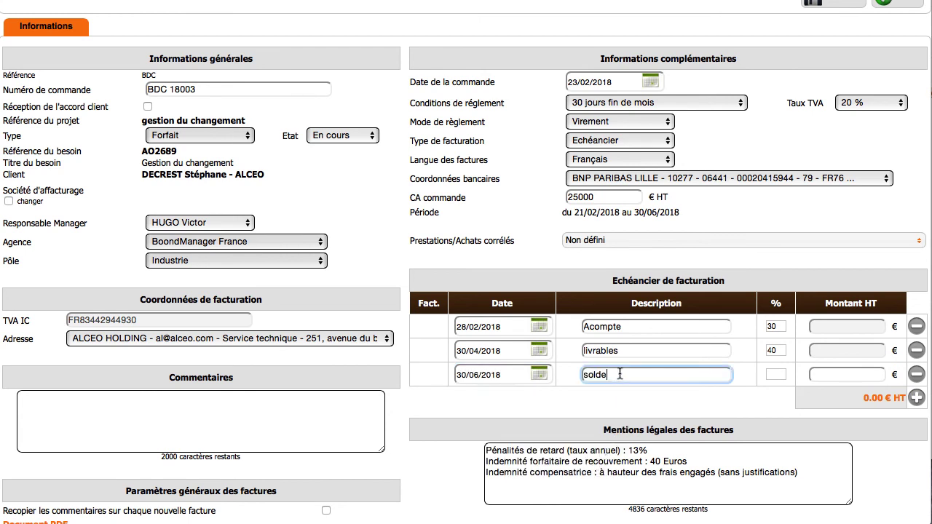
click(782, 374)
text(30)
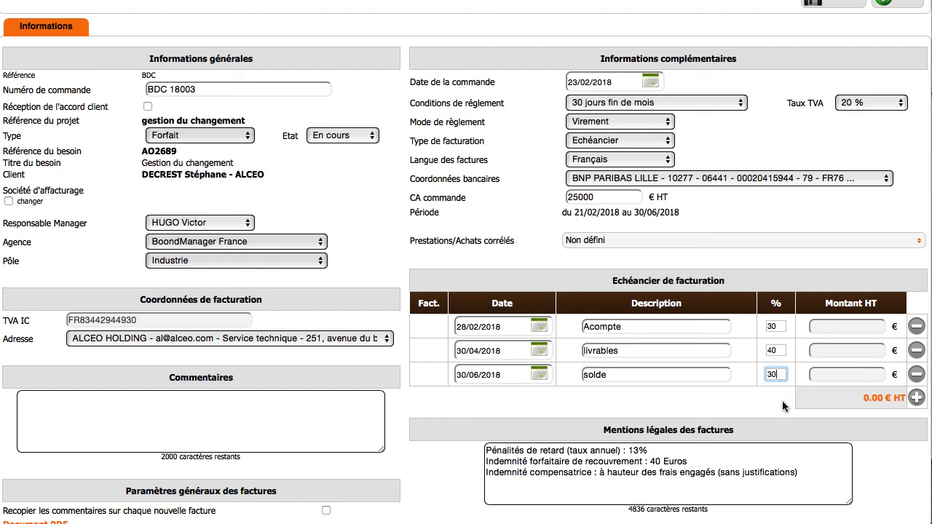
- Save the order and look over its calculated schedule amounts, invoice parameters and attachments section
click(783, 404)
scroll(828, 49, up, 3)
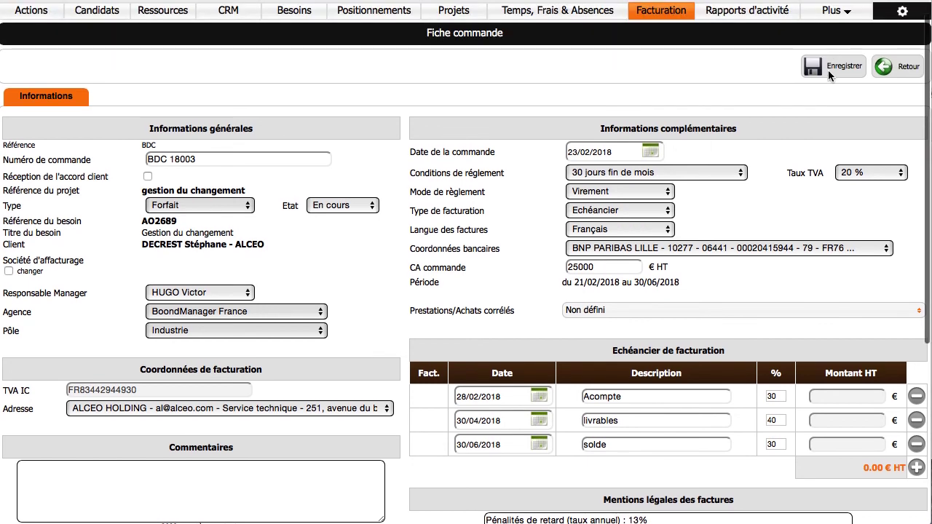
click(830, 67)
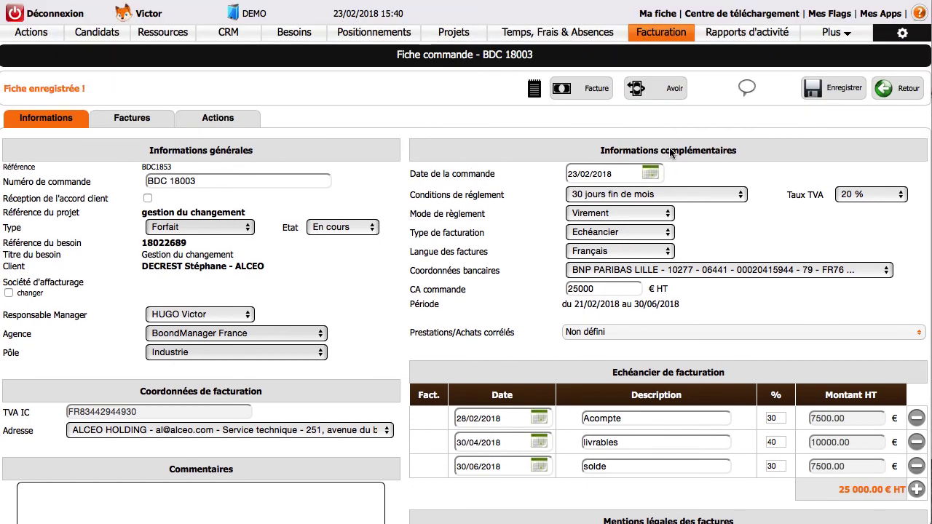
scroll(642, 274, down, 3)
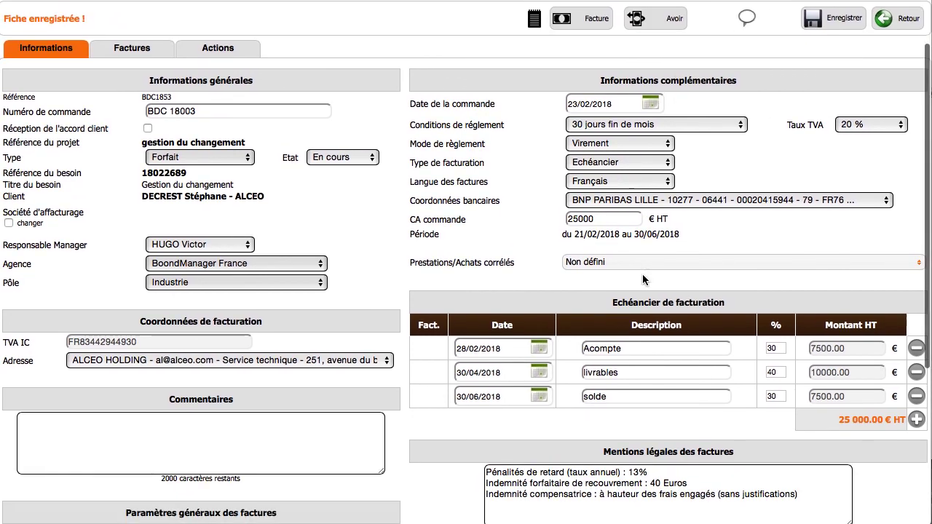
scroll(642, 274, down, 4)
scroll(642, 274, down, 2)
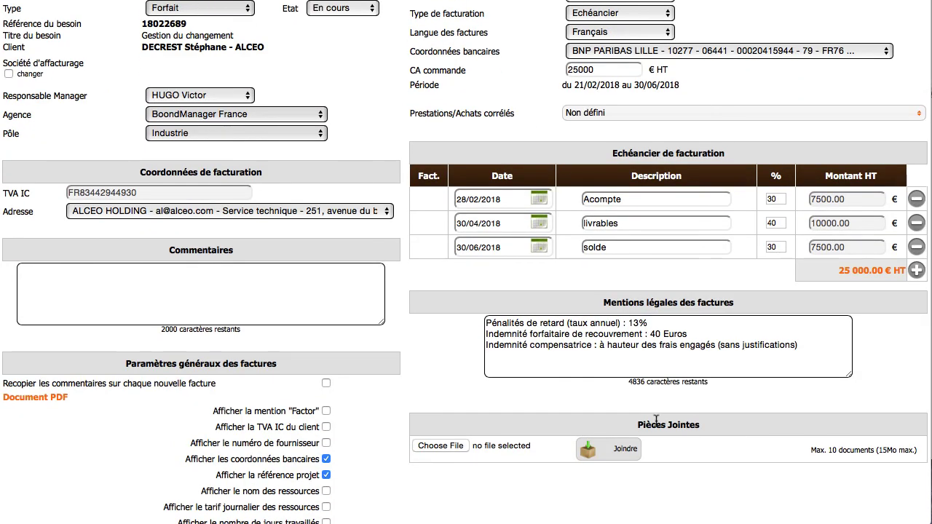
scroll(656, 420, down, 1)
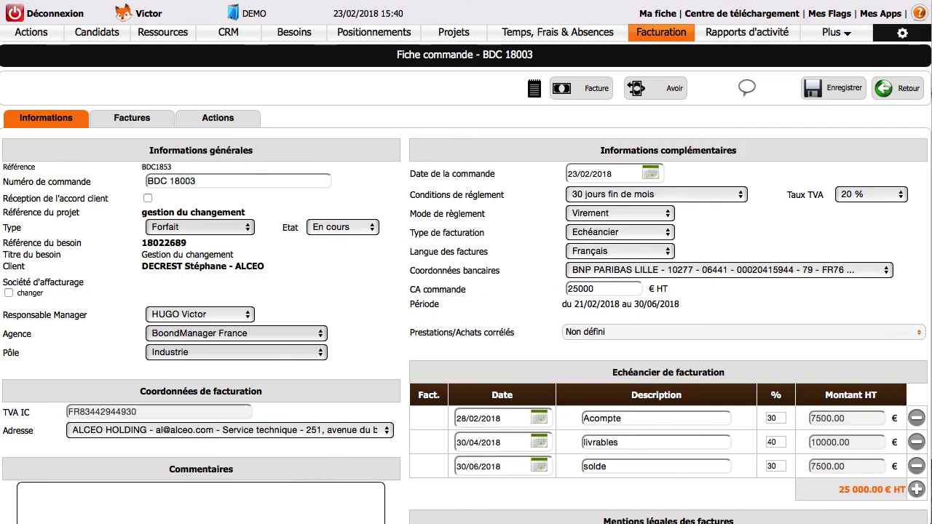
- Search the billing documents with the document type set to "Facturation Echéancier" to list all scheduled billing lines
click(660, 33)
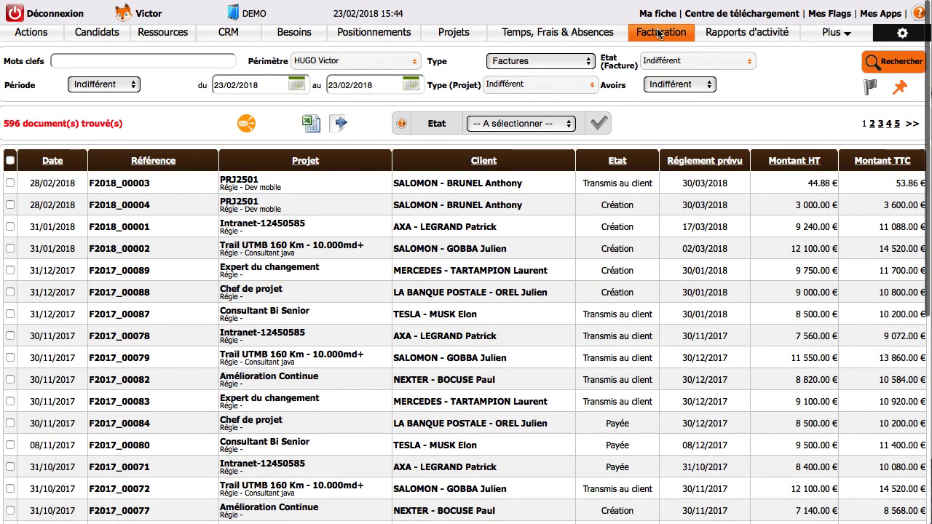
click(519, 60)
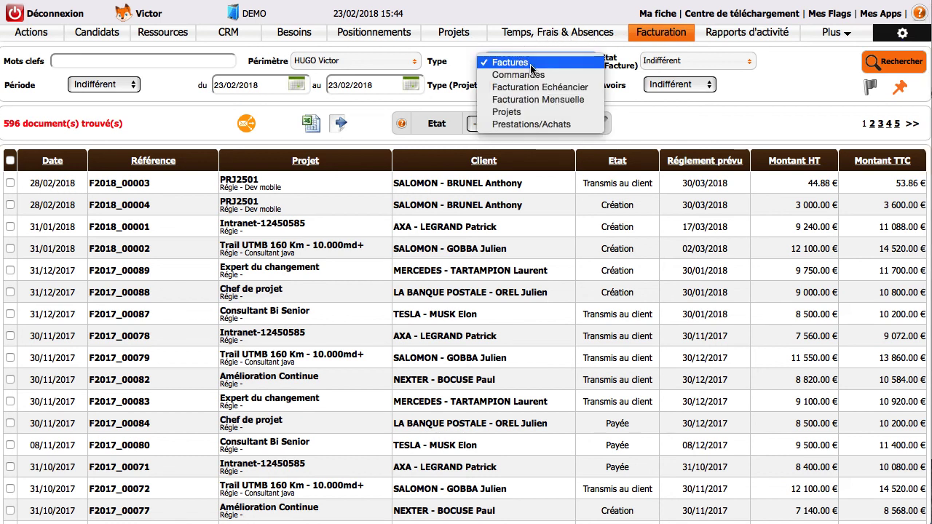
click(535, 87)
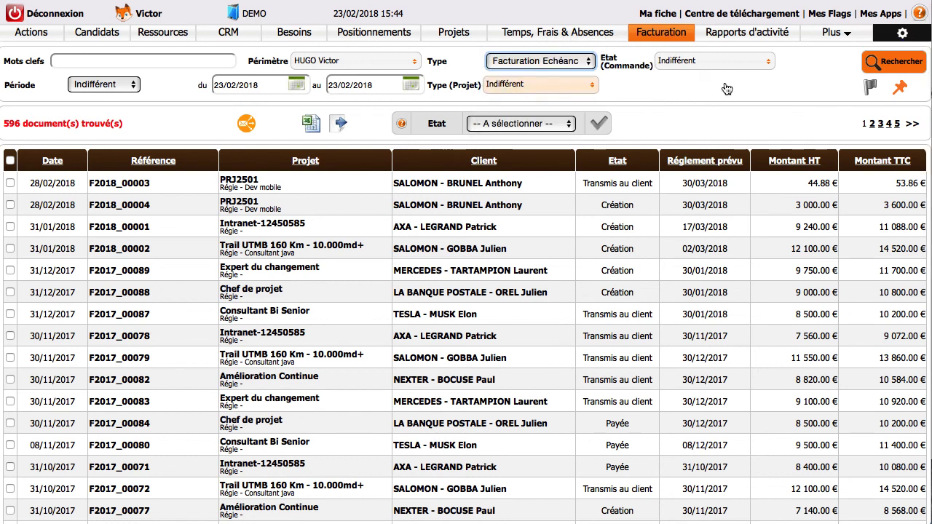
click(906, 66)
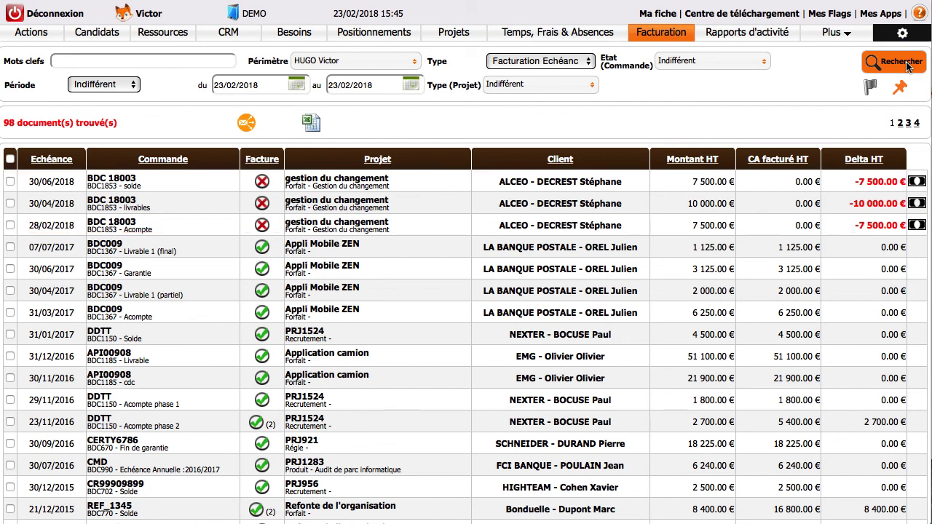
click(126, 85)
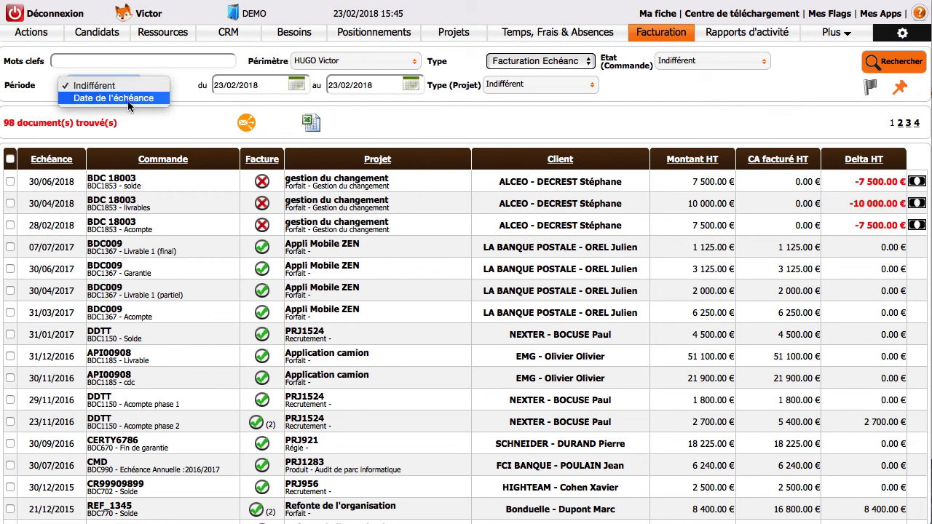
click(134, 95)
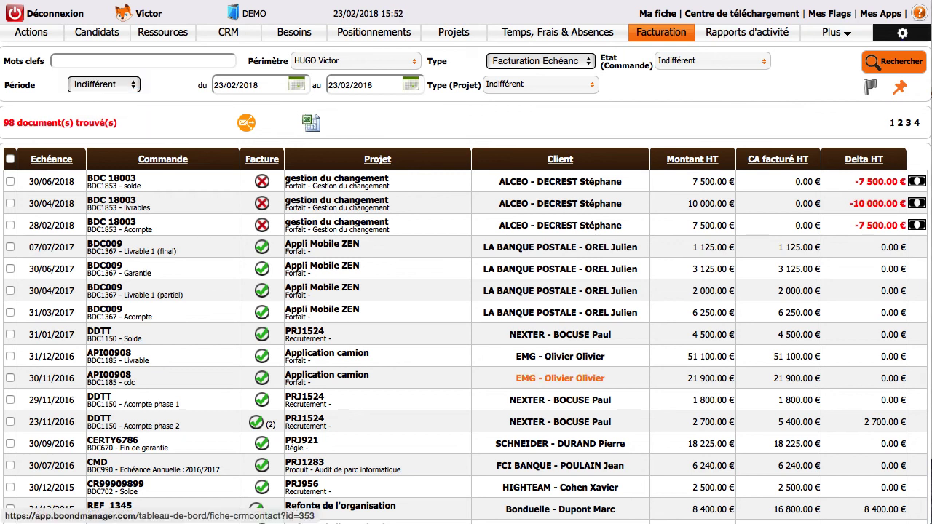
click(919, 225)
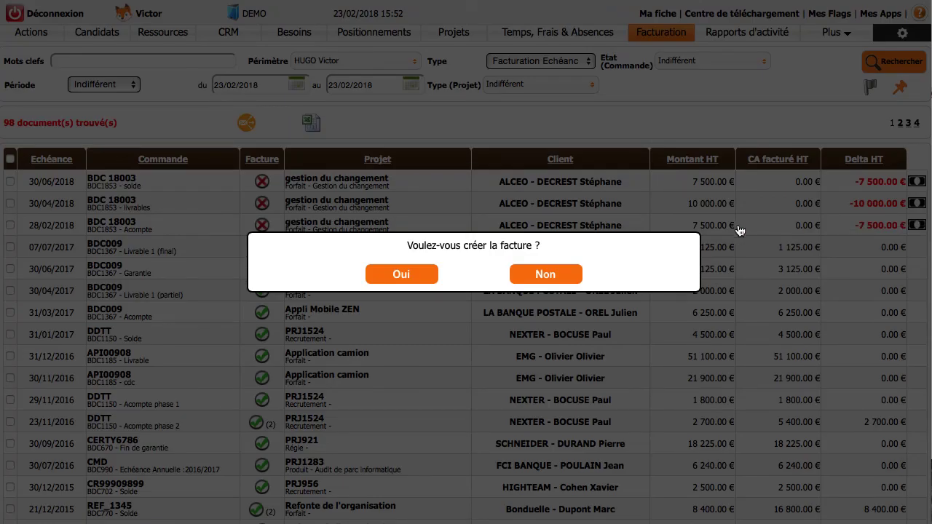
click(529, 277)
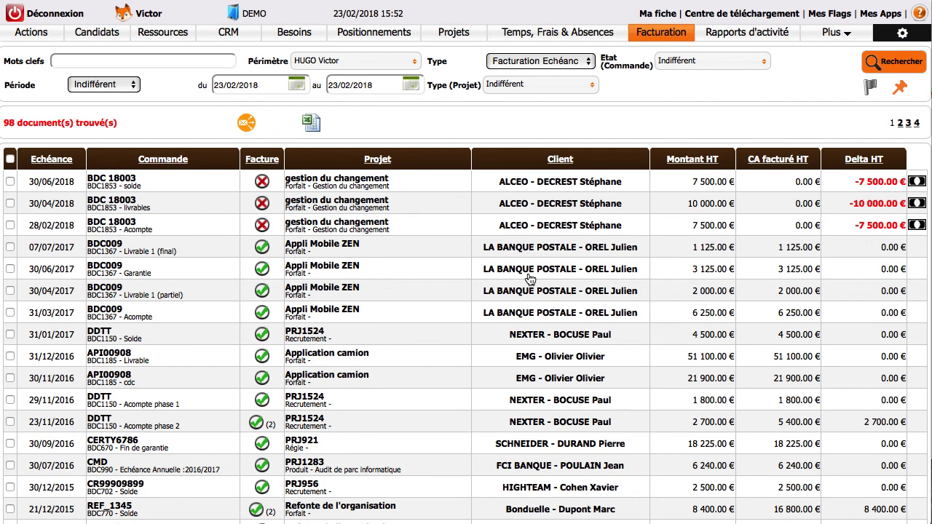
- In order BDC 18003, set the "Acompte" billing schedule date to 31/03/2018, save the order and return to the schedule list
click(127, 226)
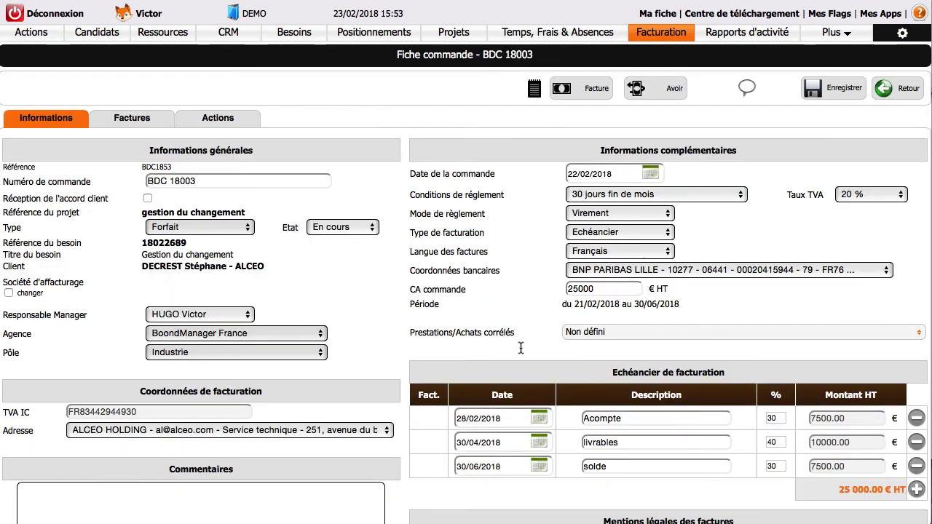
click(539, 418)
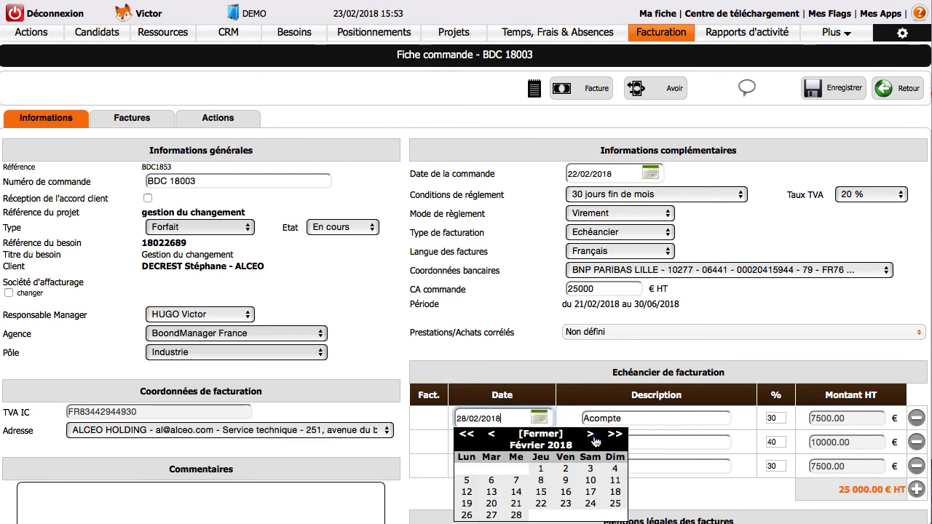
click(594, 439)
scroll(593, 437, down, 2)
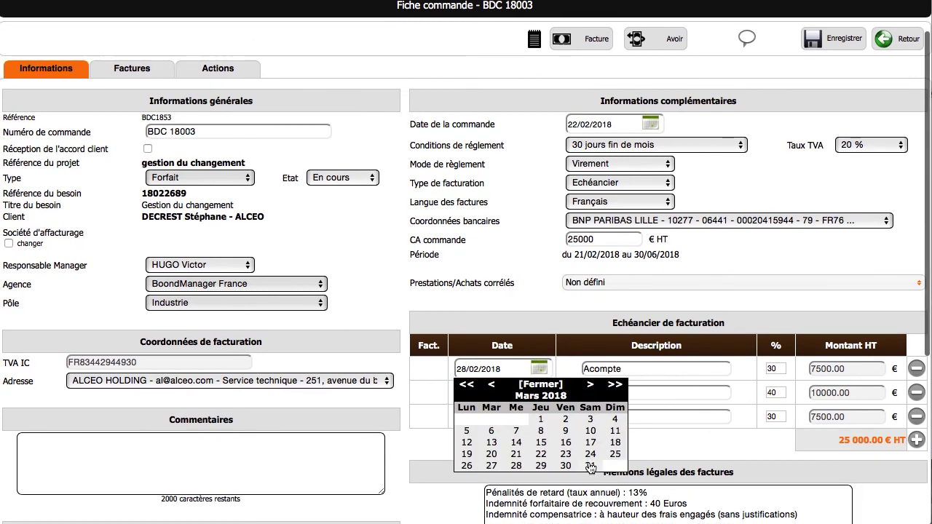
click(589, 467)
scroll(585, 463, up, 2)
click(823, 88)
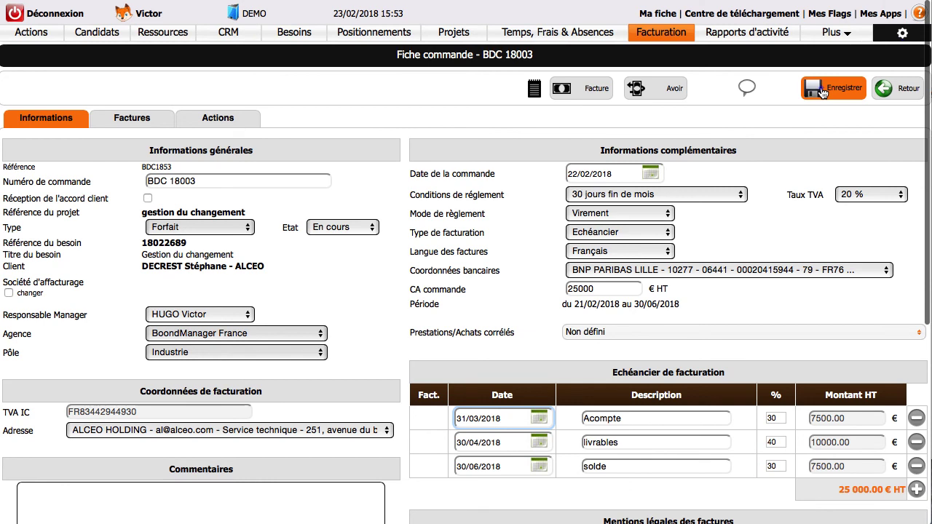
click(903, 89)
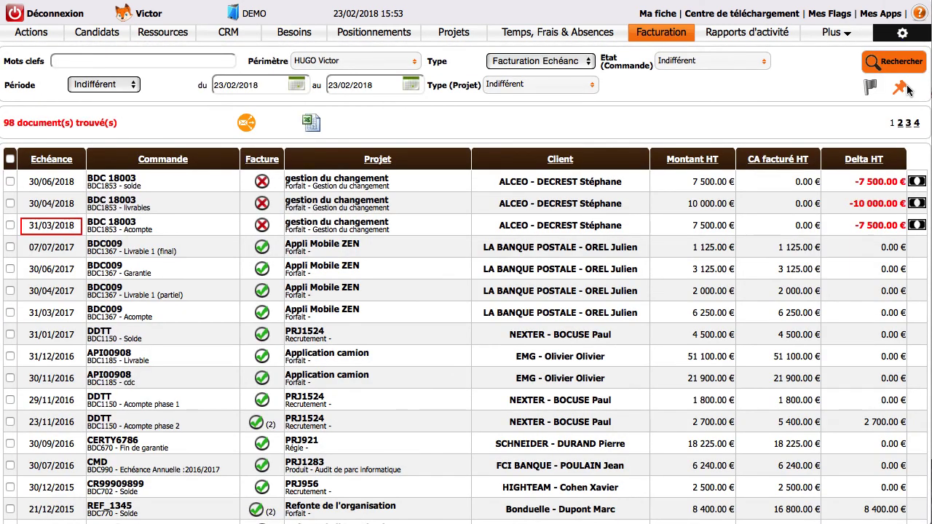